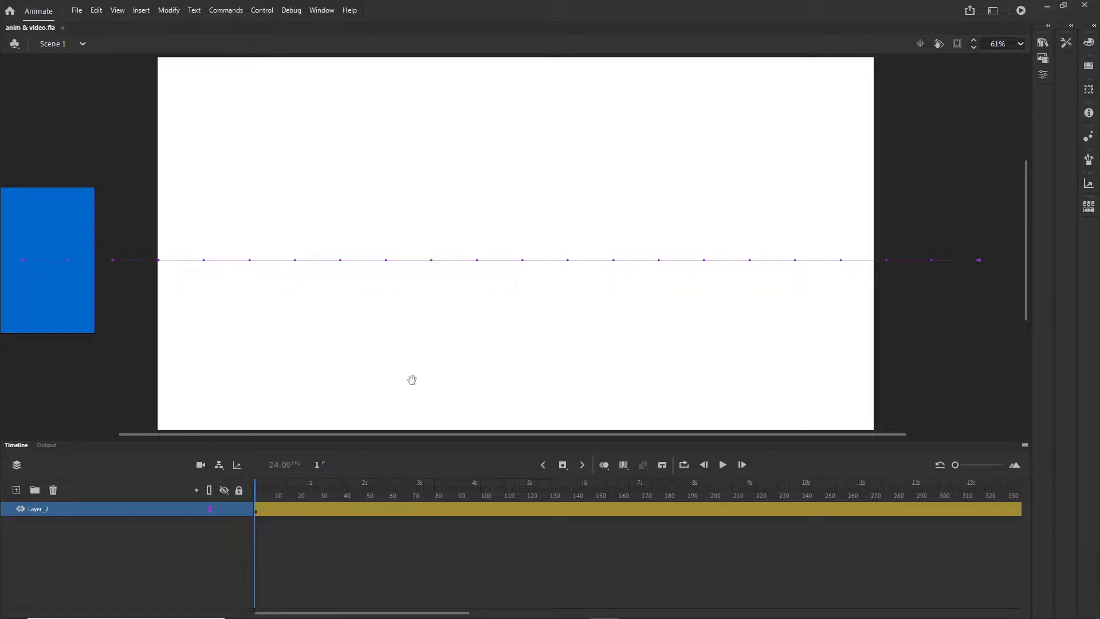
- Review the document's stage size and frame rate in Document Settings, leaving the settings as they are
{"action": "mouse_move", "coordinate": [256, 496]}
{"action": "left_mouse_down"}
{"action": "mouse_move", "coordinate": [748, 528]}
{"action": "mouse_move", "coordinate": [346, 475]}
{"action": "mouse_move", "coordinate": [261, 482]}
{"action": "left_mouse_up"}
{"action": "mouse_move", "coordinate": [256, 496]}
{"action": "left_mouse_down"}
{"action": "mouse_move", "coordinate": [729, 554]}
{"action": "mouse_move", "coordinate": [916, 556]}
{"action": "mouse_move", "coordinate": [344, 532]}
{"action": "mouse_move", "coordinate": [310, 516]}
{"action": "mouse_move", "coordinate": [513, 499]}
{"action": "mouse_move", "coordinate": [255, 497]}
{"action": "left_mouse_up"}
{"action": "left_click", "coordinate": [168, 10]}
{"action": "left_click", "coordinate": [172, 22]}
{"action": "key", "text": "ctrl+j"}
{"action": "left_click_drag", "start_coordinate": [254, 43], "coordinate": [332, 105]}
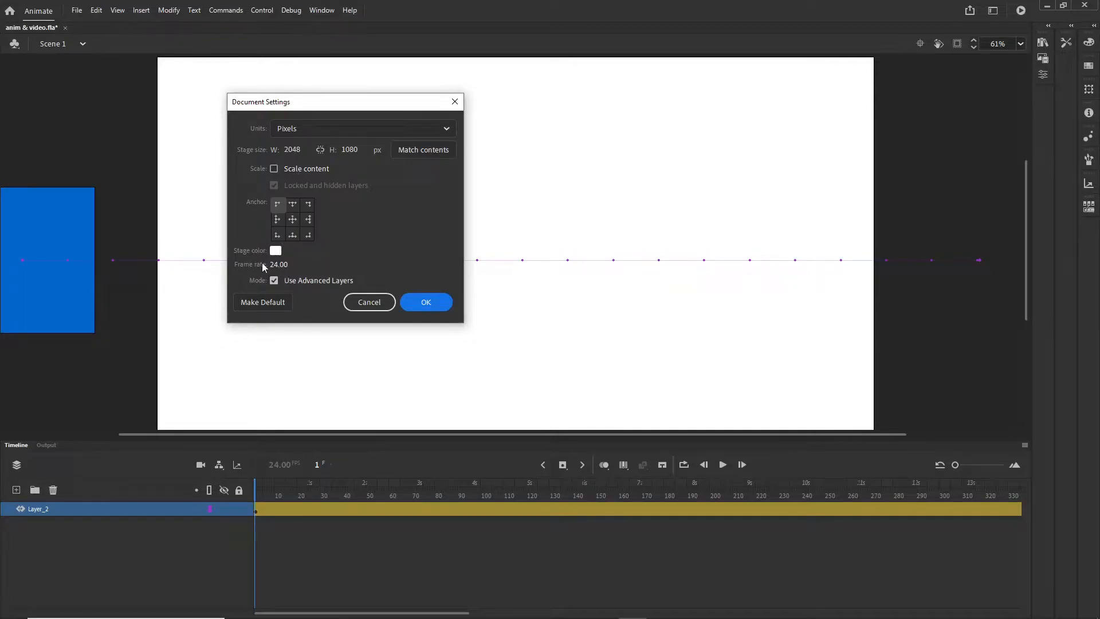
{"action": "left_click", "coordinate": [455, 102]}
- Confirm the existing Document Settings and save the animation document
{"action": "left_click", "coordinate": [170, 10]}
{"action": "left_click", "coordinate": [178, 23]}
{"action": "left_click", "coordinate": [437, 308]}
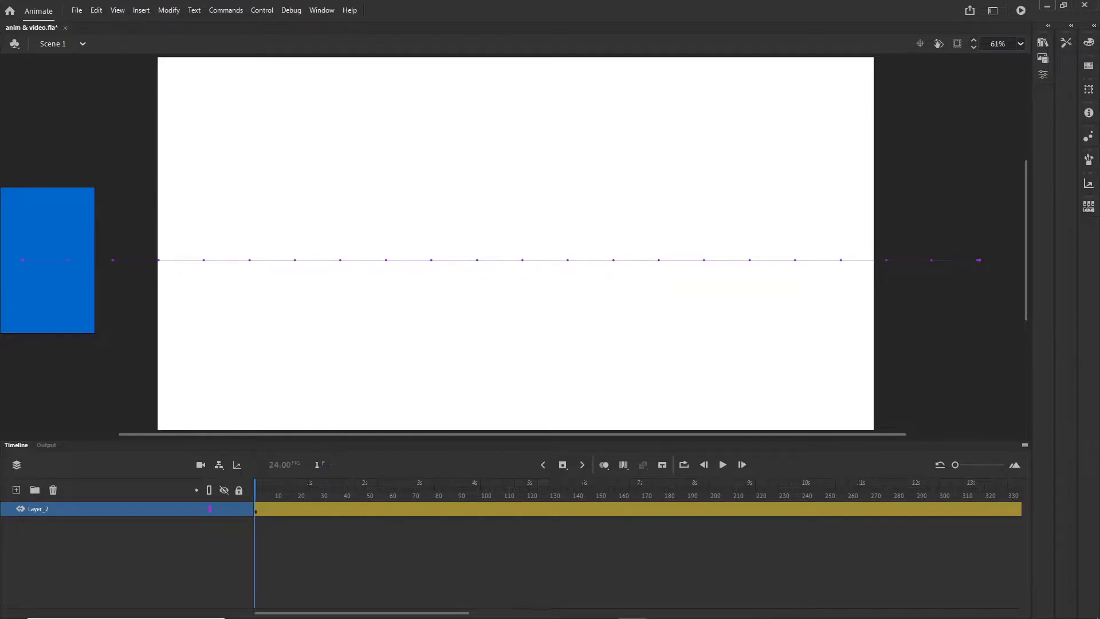
{"action": "key", "text": "ctrl+s"}
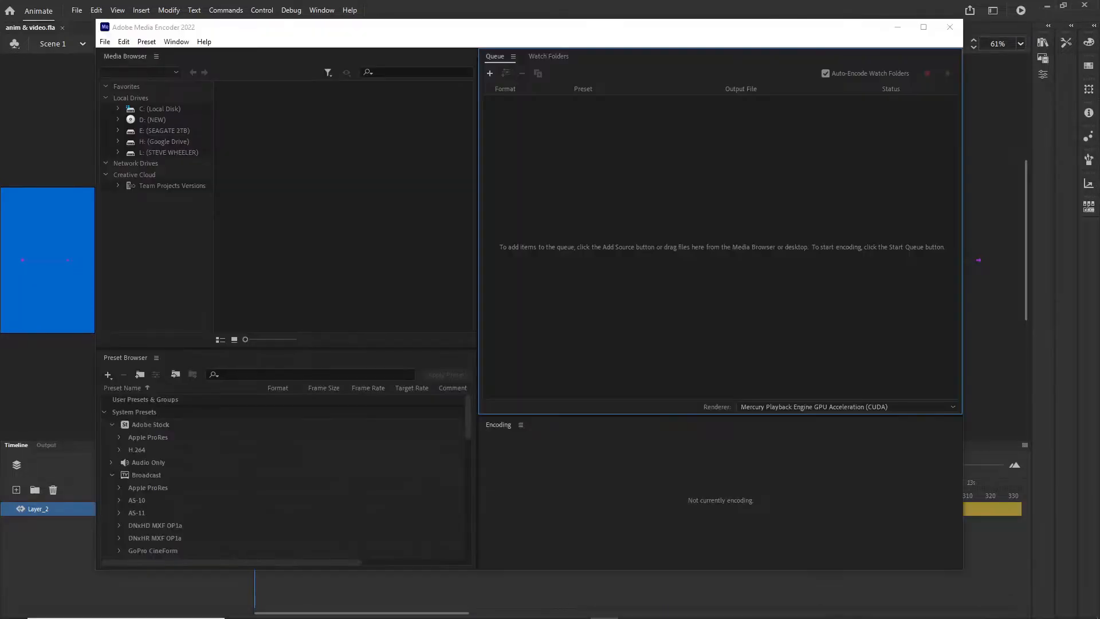
- In Adobe Media Encoder, add AdobeStock_200869476_1.3gp from the desktop's Video and animation folder to the encoding queue
{"action": "left_click", "coordinate": [923, 27]}
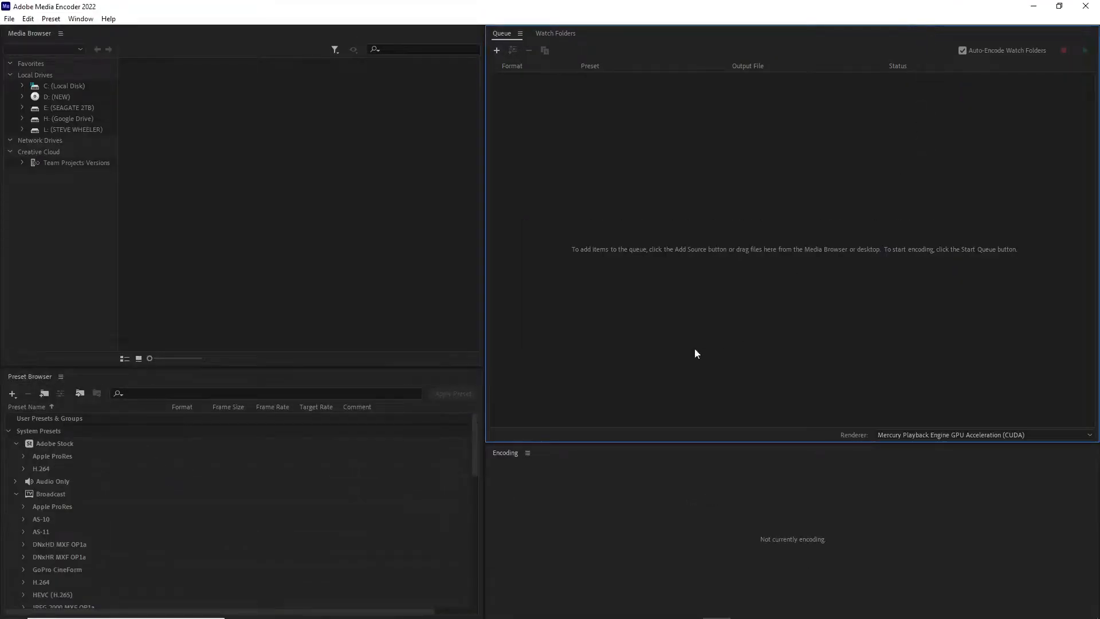
{"action": "left_click", "coordinate": [496, 52]}
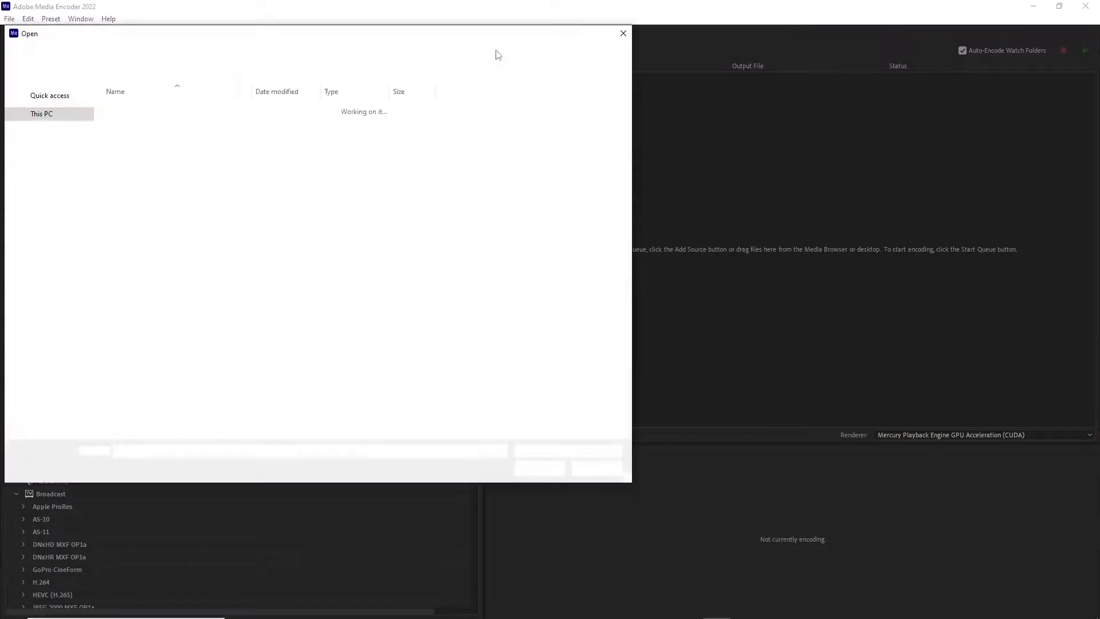
{"action": "scroll", "coordinate": [49, 303], "scroll_direction": "down", "scroll_amount": 3}
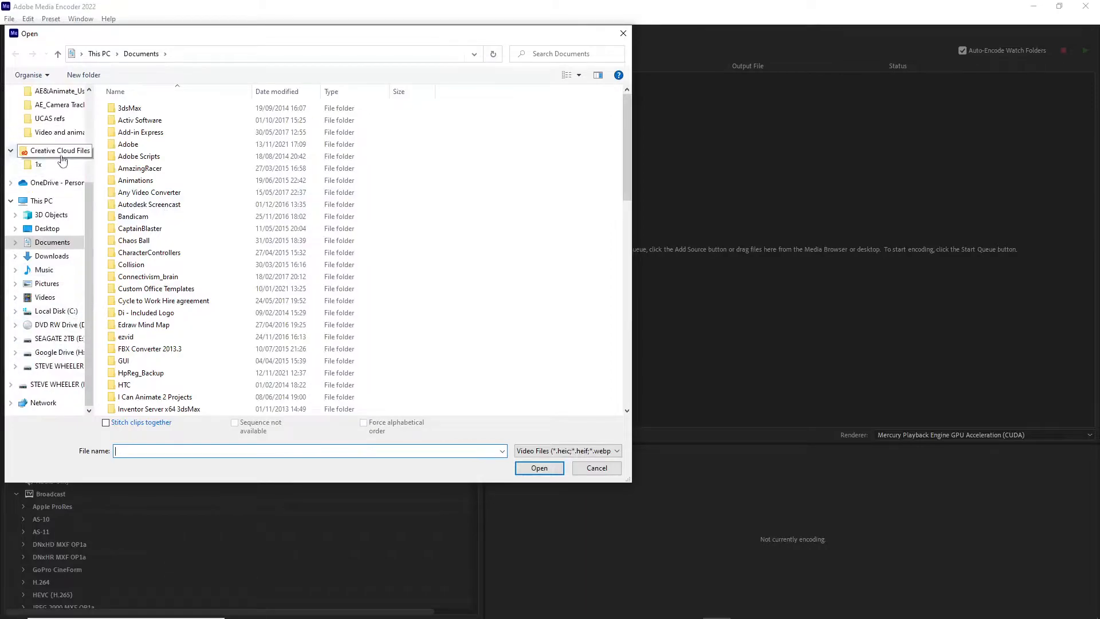
{"action": "scroll", "coordinate": [59, 153], "scroll_direction": "up", "scroll_amount": 3}
{"action": "left_click", "coordinate": [47, 128]}
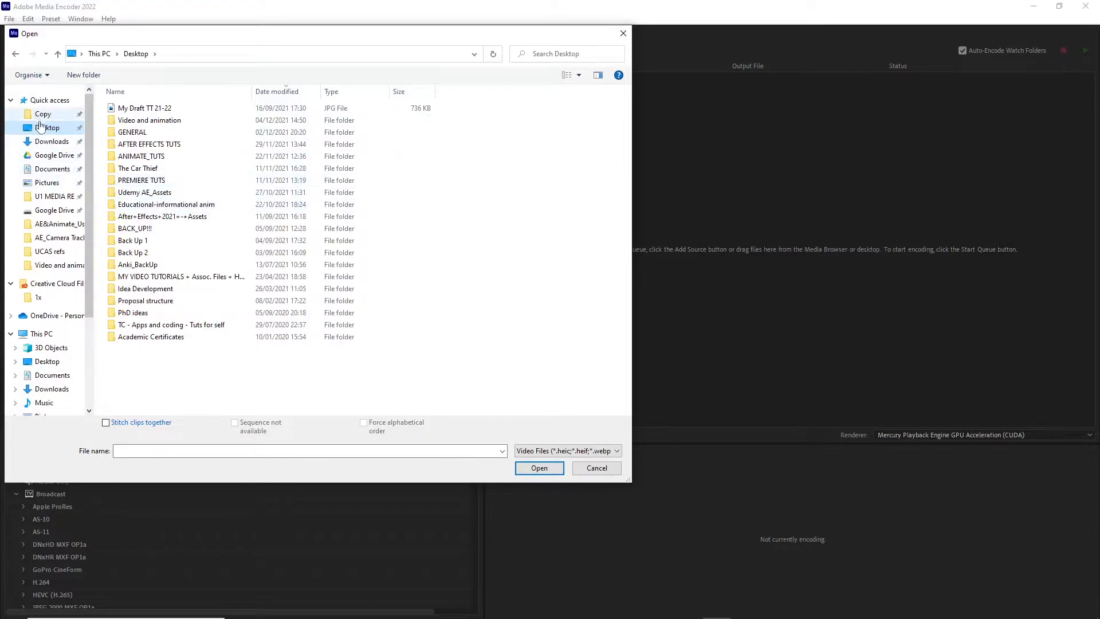
{"action": "left_click", "coordinate": [134, 122]}
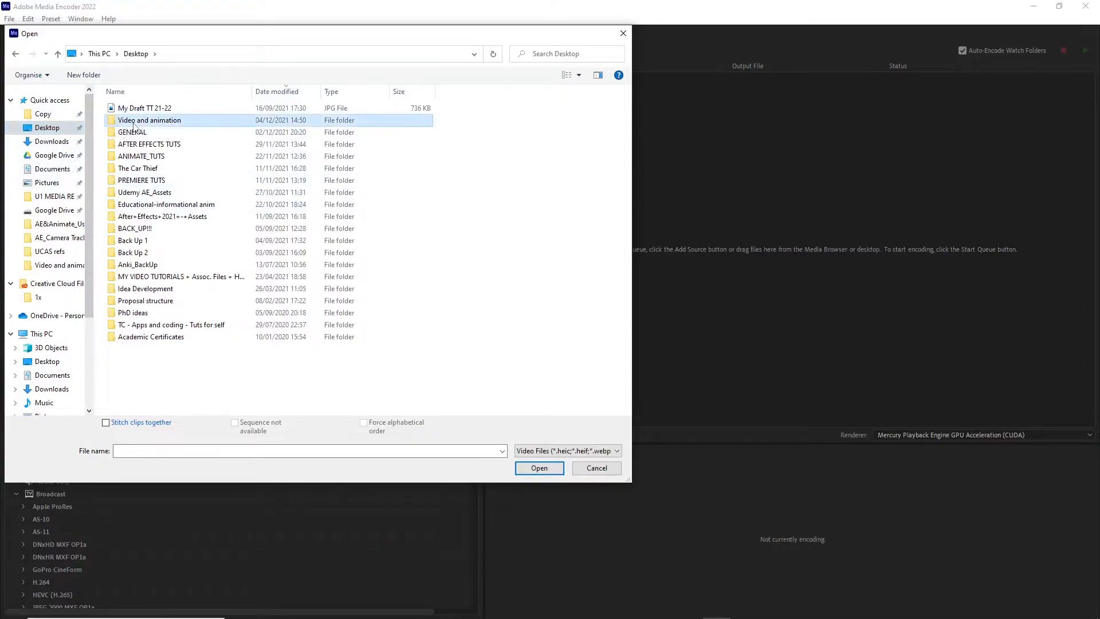
{"action": "double_click", "coordinate": [134, 122]}
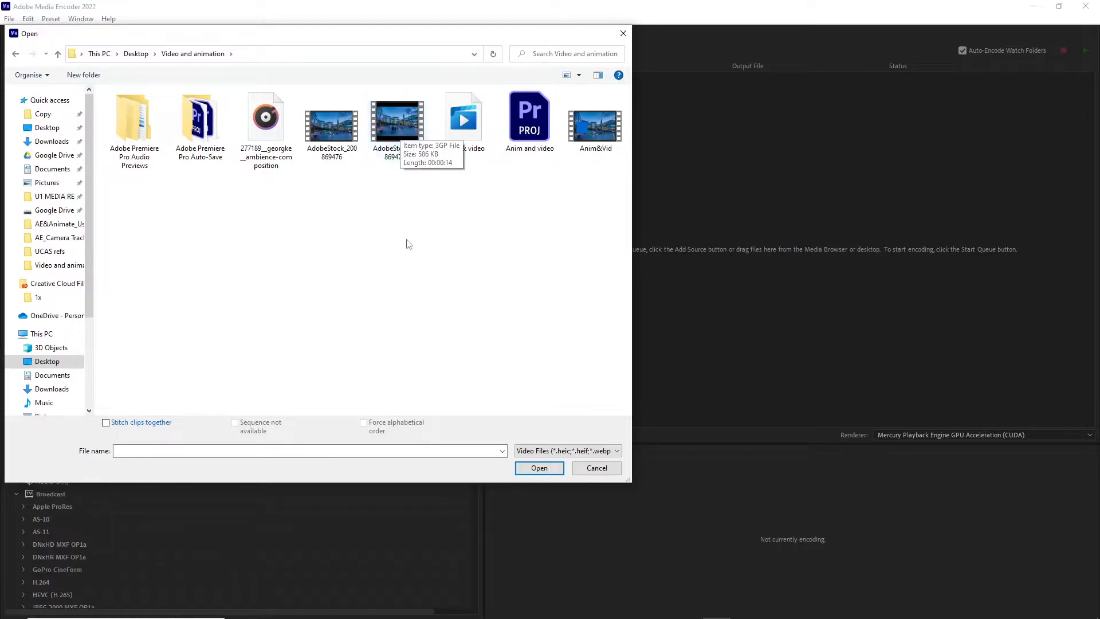
{"action": "double_click", "coordinate": [396, 119]}
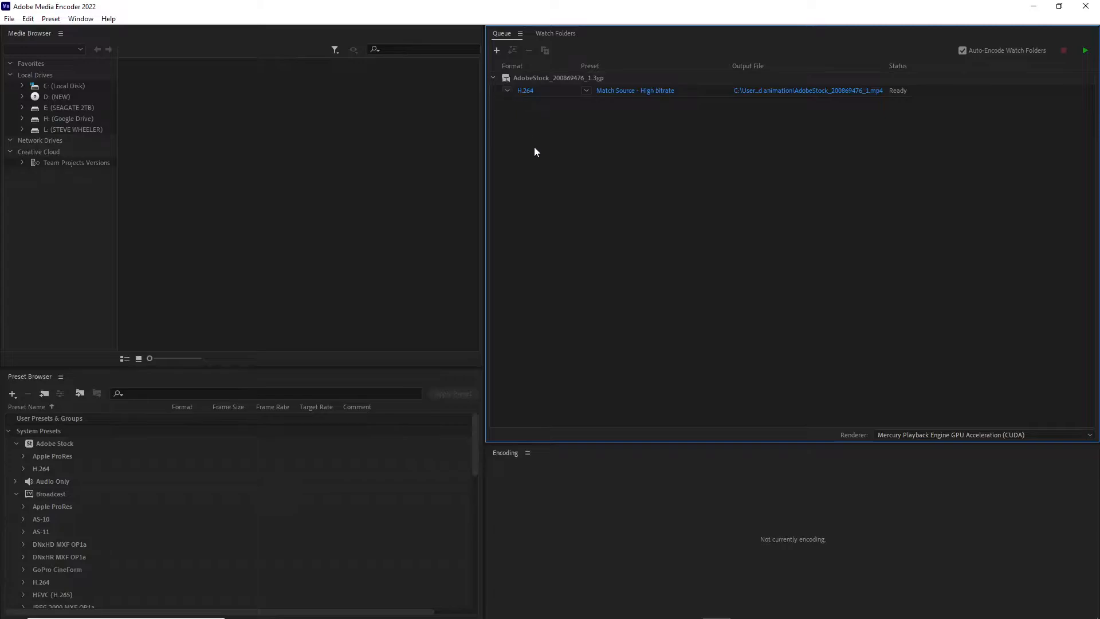
- Encode the queued clip in H.264 format as AdobeStock_200869476_1.mp4 in the Video and animation folder
{"action": "left_click", "coordinate": [509, 90]}
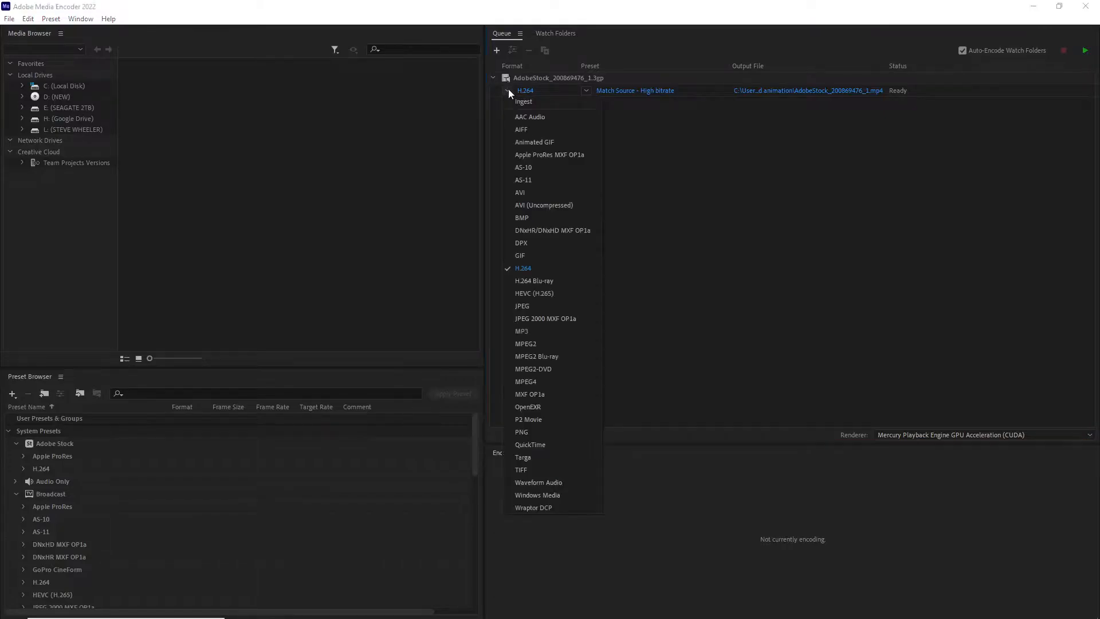
{"action": "left_click", "coordinate": [526, 272]}
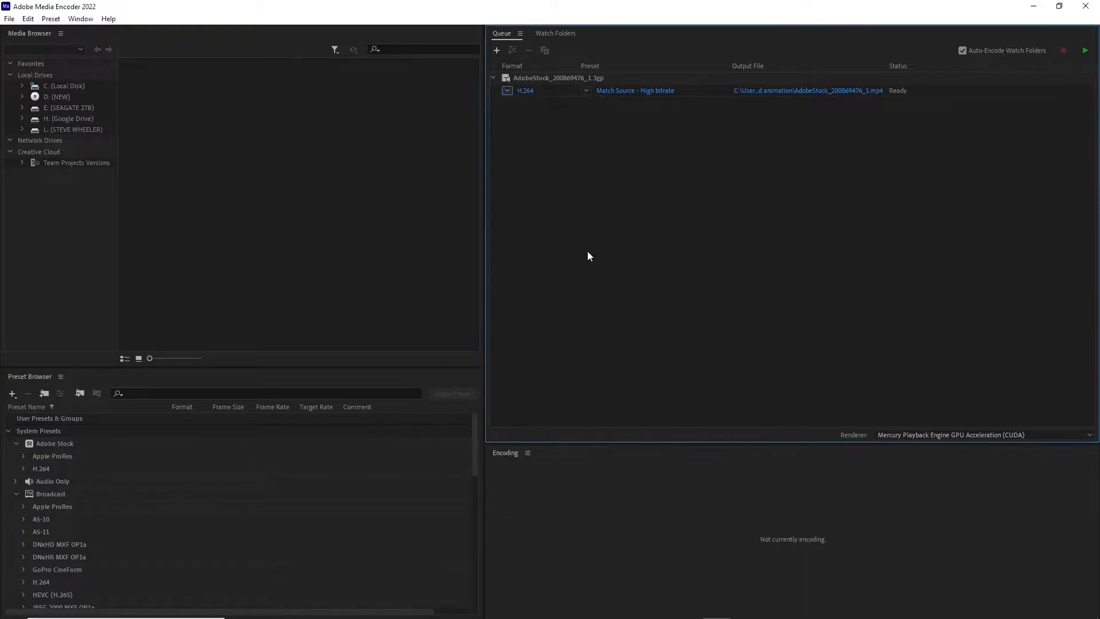
{"action": "left_click", "coordinate": [776, 91]}
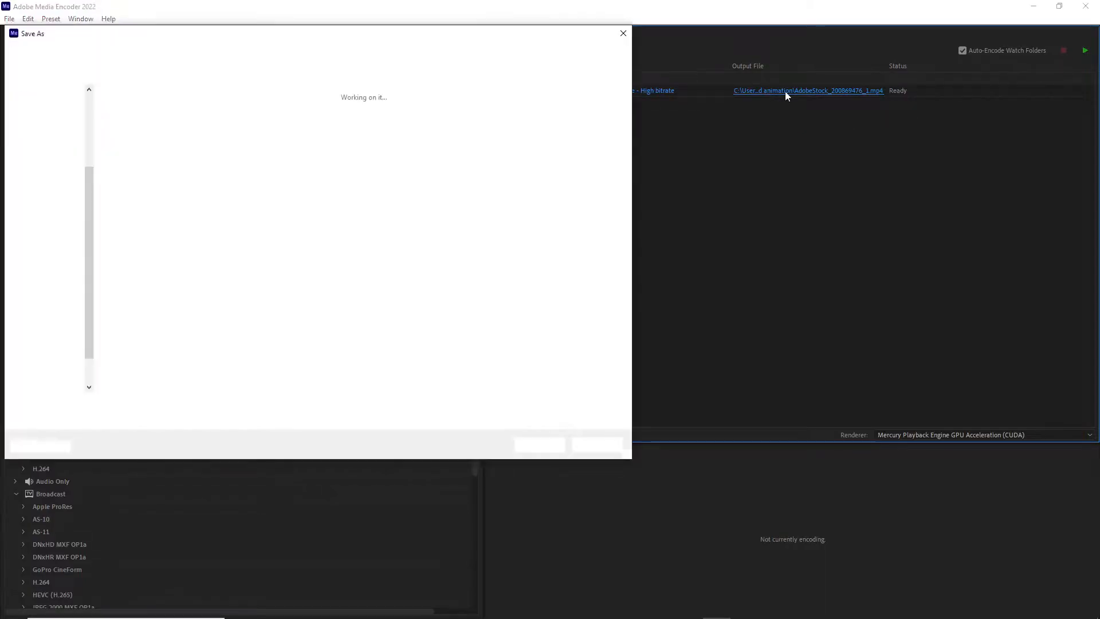
{"action": "left_click", "coordinate": [402, 250]}
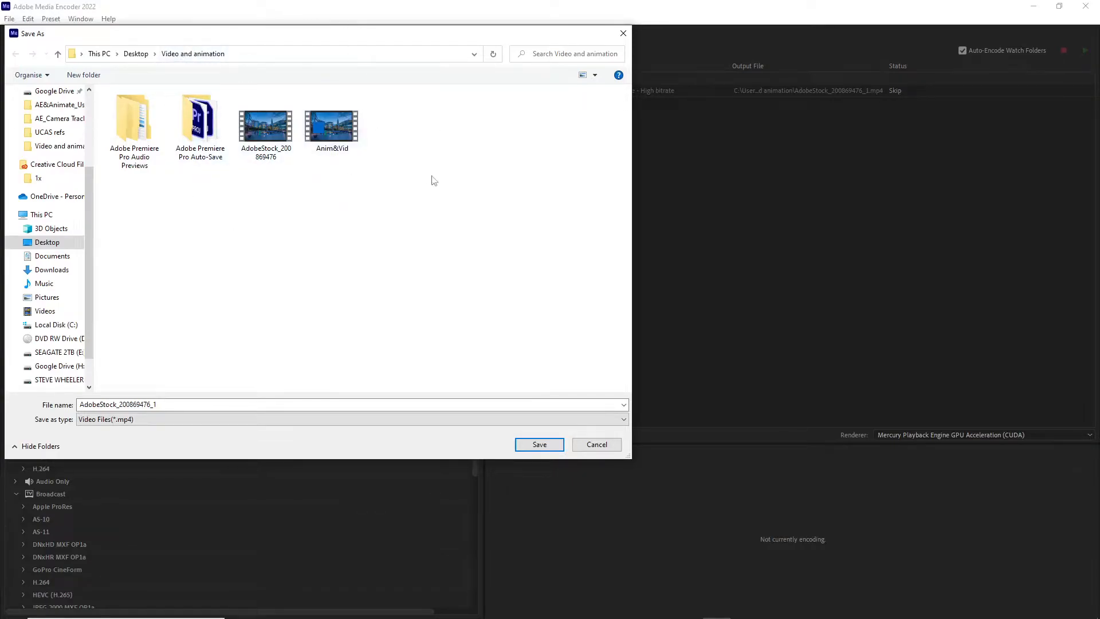
{"action": "left_click", "coordinate": [539, 444]}
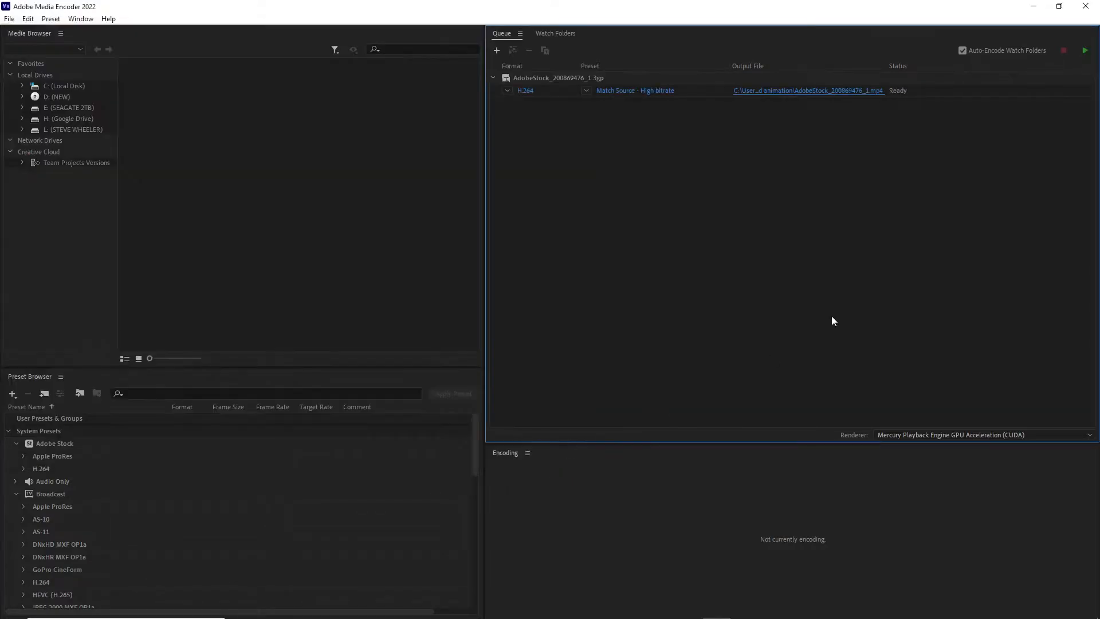
{"action": "left_click", "coordinate": [1085, 51]}
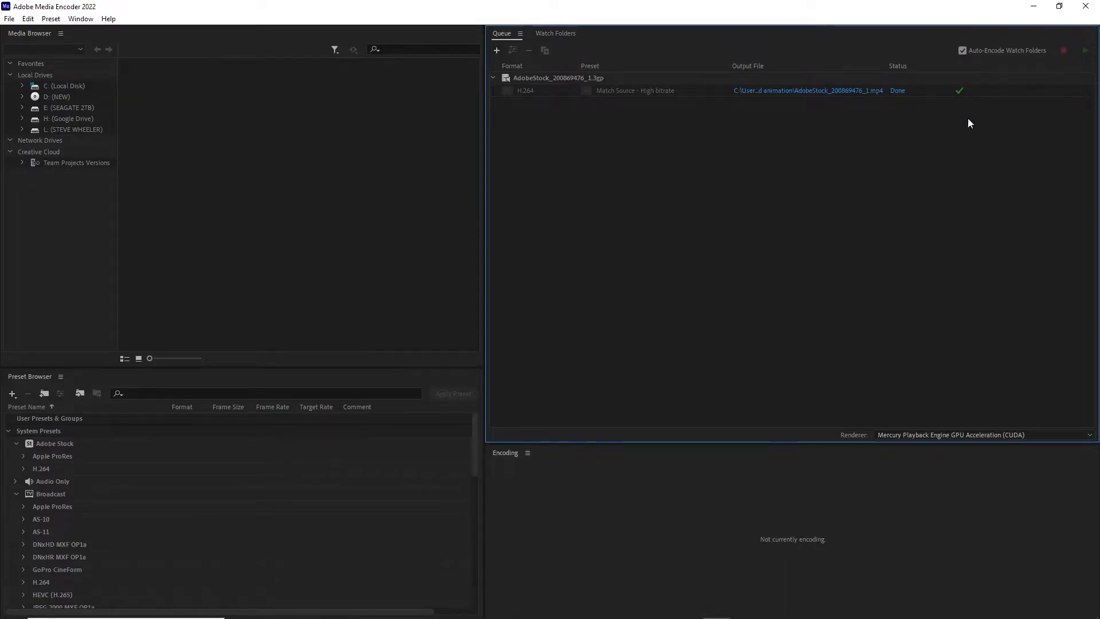
- Return to Animate and choose AdobeStock_200869476_1.mp4 for import as H.264 video embedded in the timeline
{"action": "left_click", "coordinate": [1034, 6]}
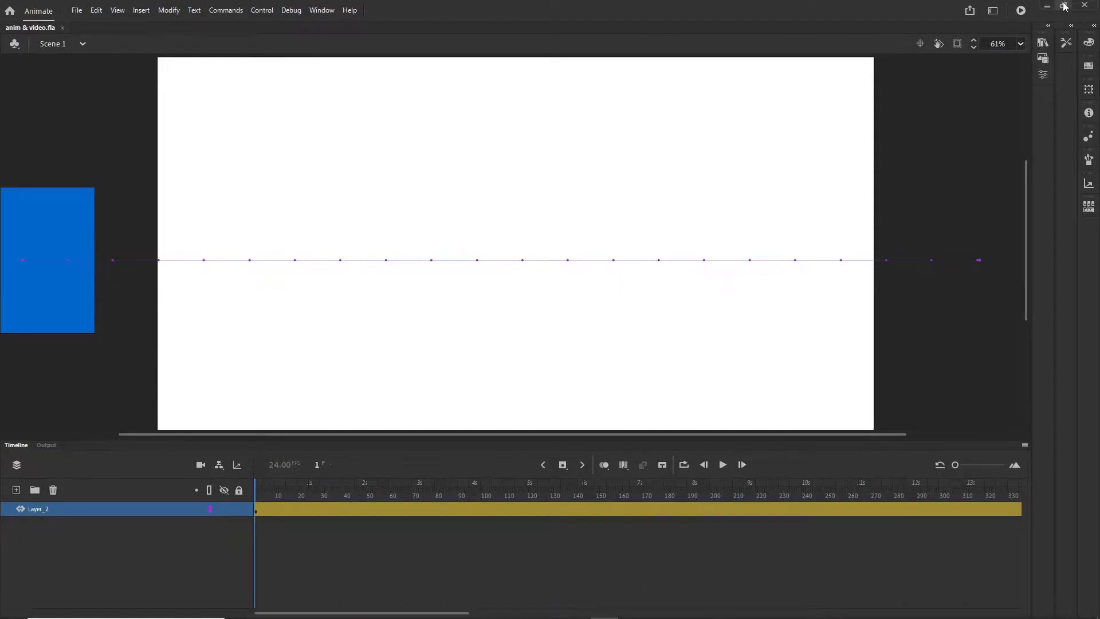
{"action": "left_click", "coordinate": [78, 11]}
{"action": "mouse_move", "coordinate": [98, 184]}
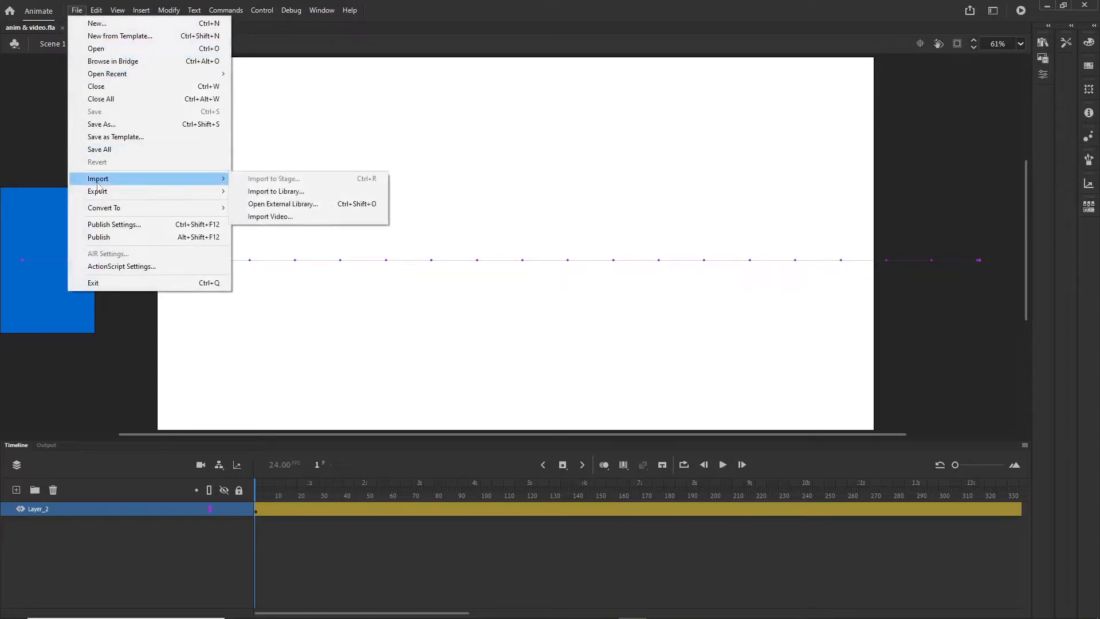
{"action": "left_click", "coordinate": [273, 217]}
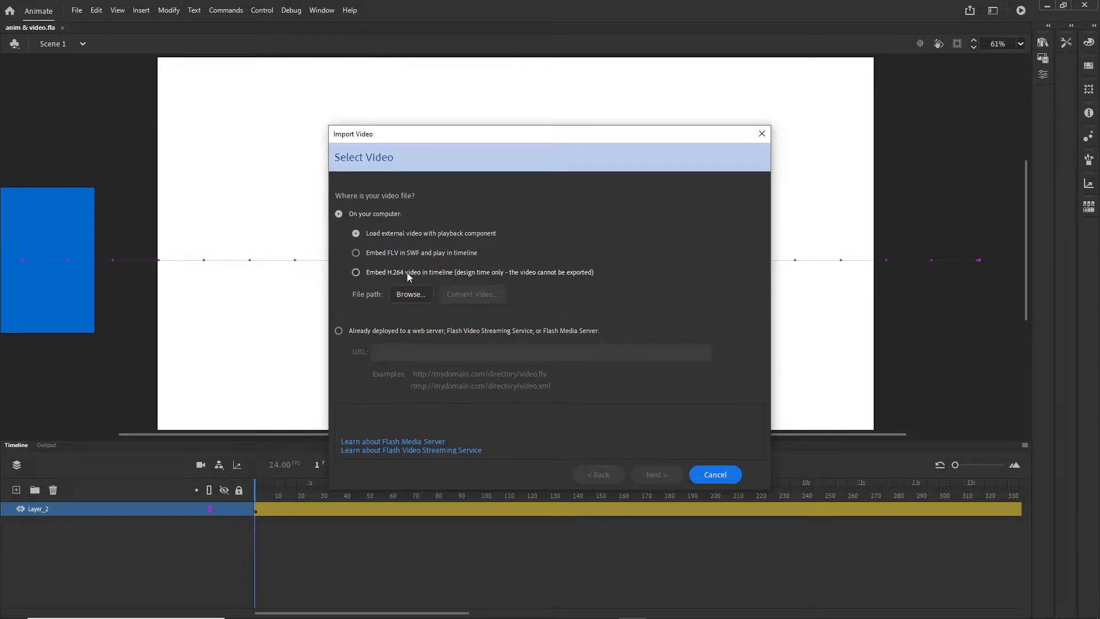
{"action": "left_click", "coordinate": [355, 272]}
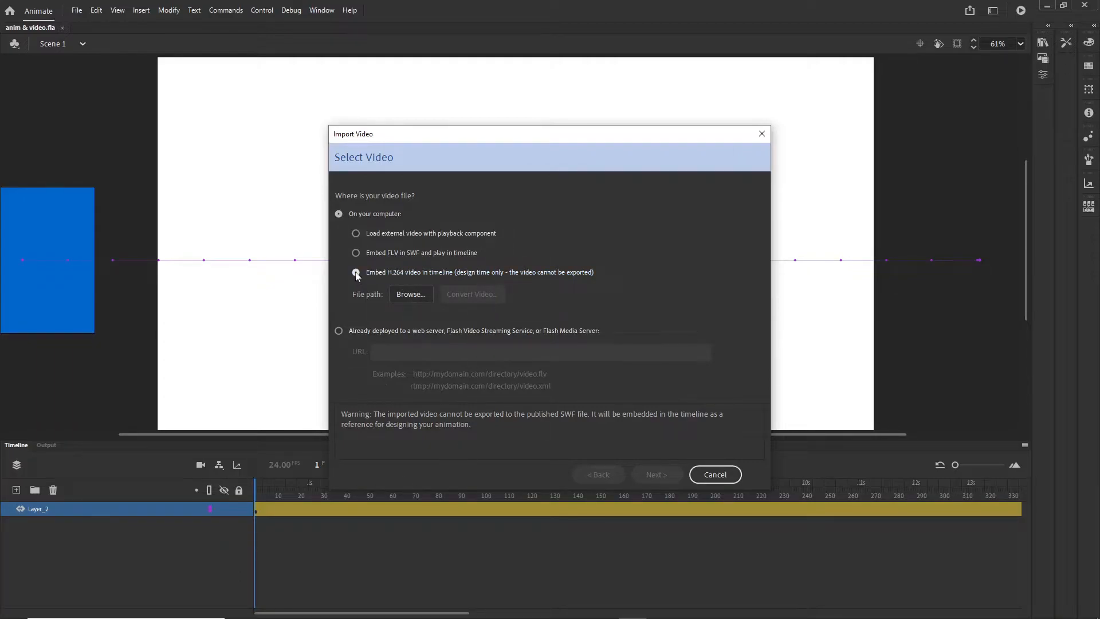
{"action": "left_click", "coordinate": [408, 296]}
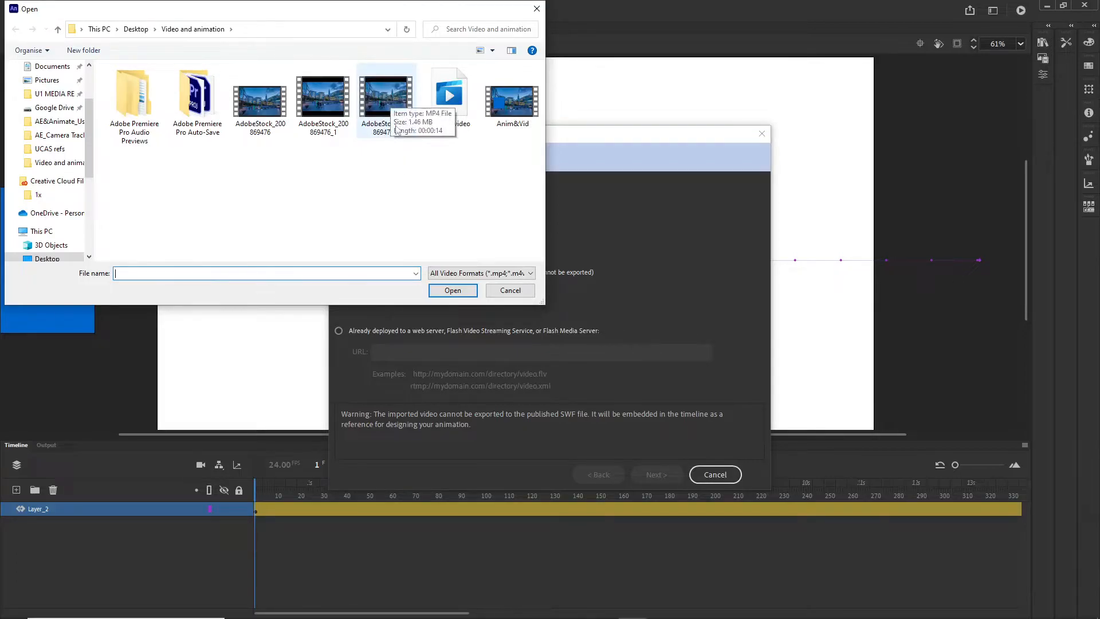
{"action": "double_click", "coordinate": [387, 99]}
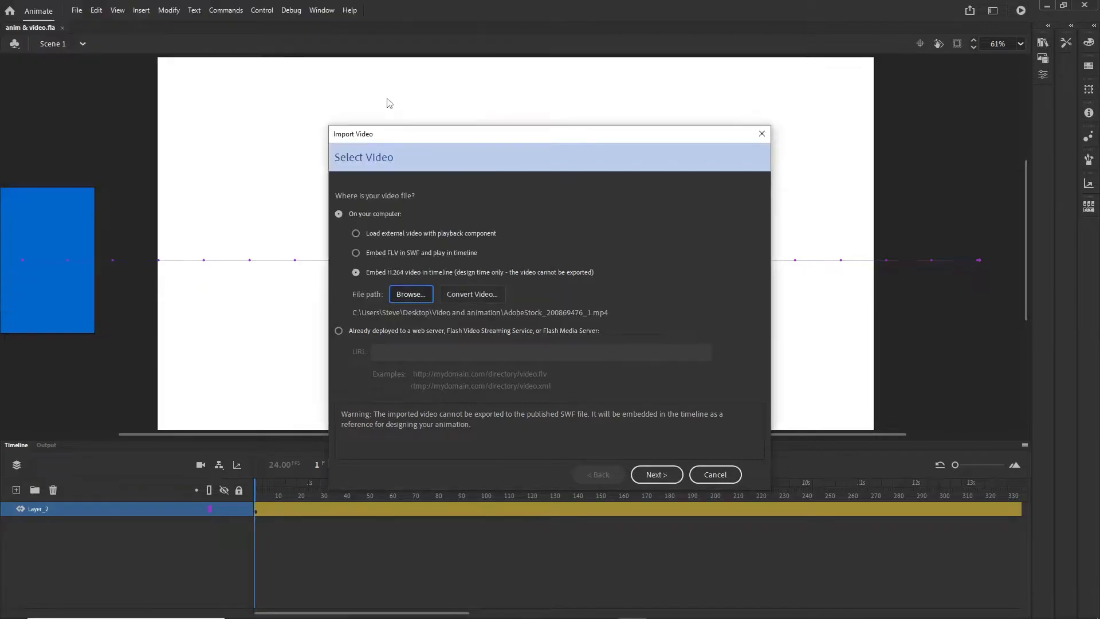
- Finish importing the clip as an embedded video with its audio included
{"action": "left_click", "coordinate": [656, 474]}
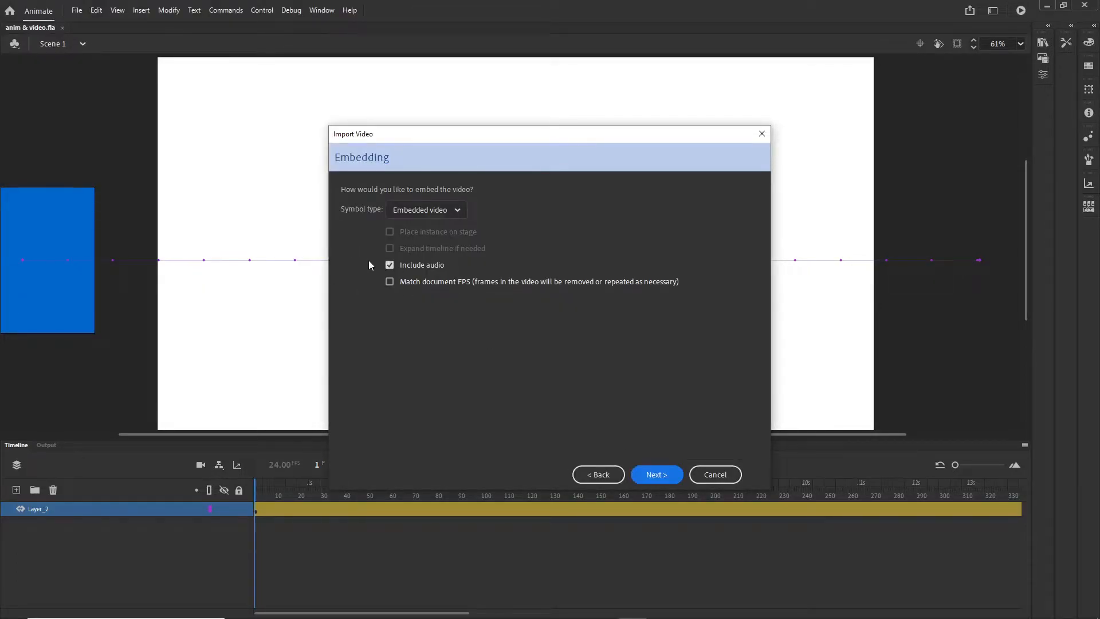
{"action": "left_click", "coordinate": [390, 265]}
{"action": "left_click", "coordinate": [390, 265]}
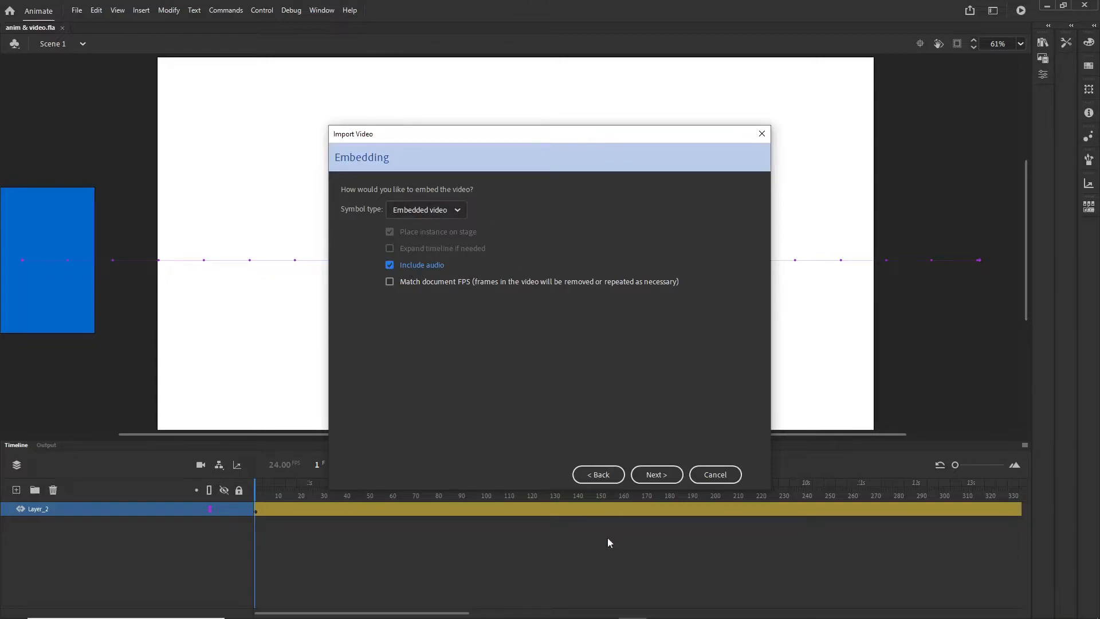
{"action": "left_click", "coordinate": [657, 474]}
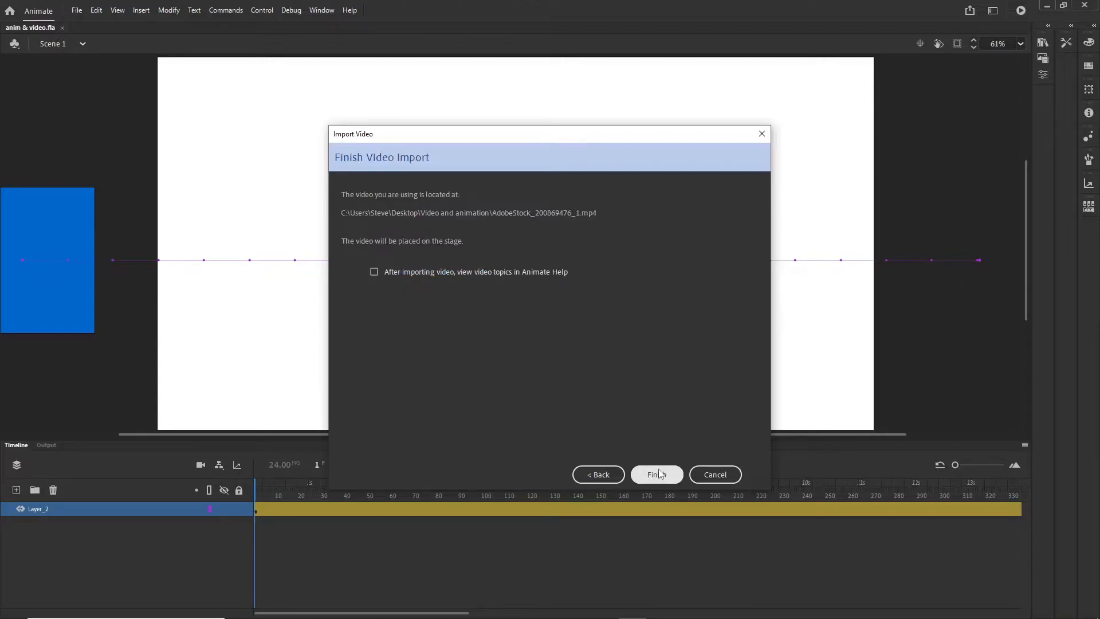
{"action": "left_click", "coordinate": [657, 474]}
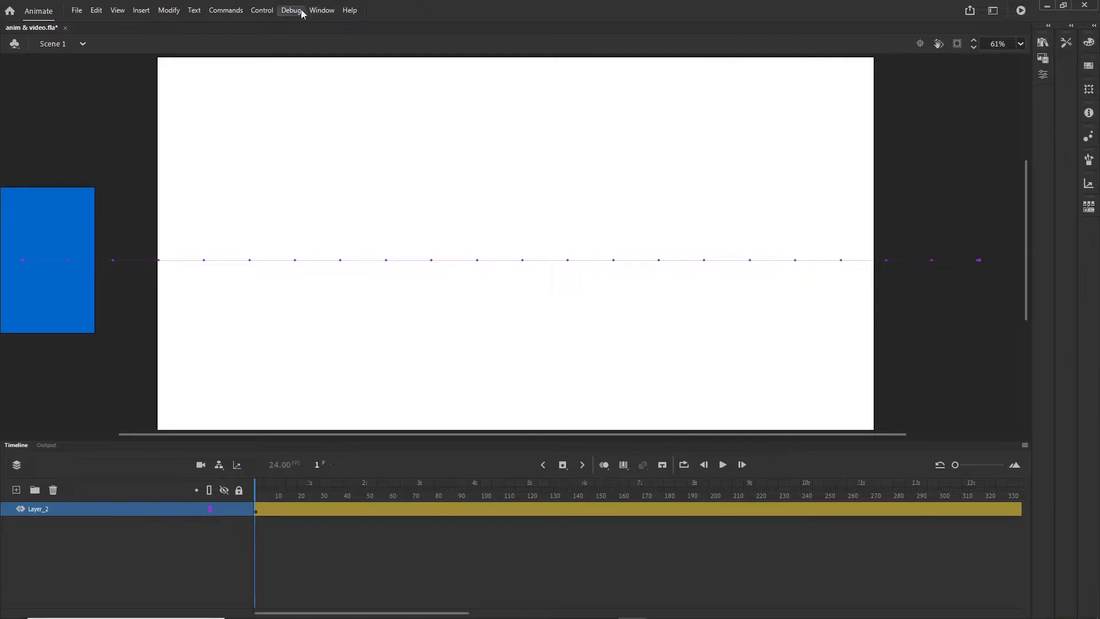
- Preview the imported AdobeStock_200869476_1.mp4 in the document library
{"action": "left_click", "coordinate": [319, 10]}
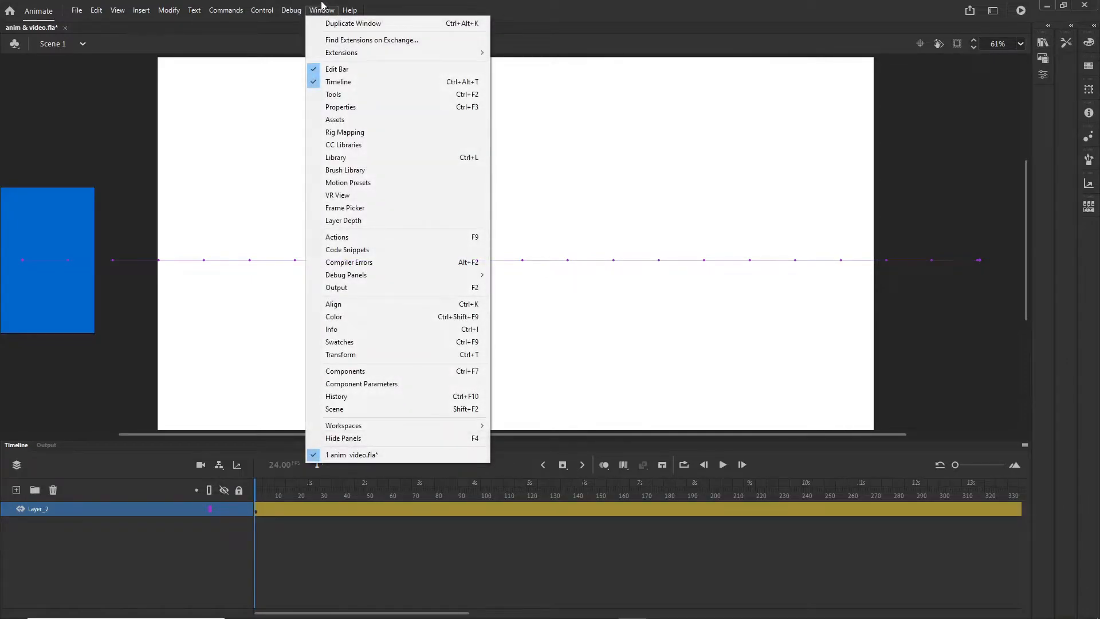
{"action": "left_click", "coordinate": [343, 157]}
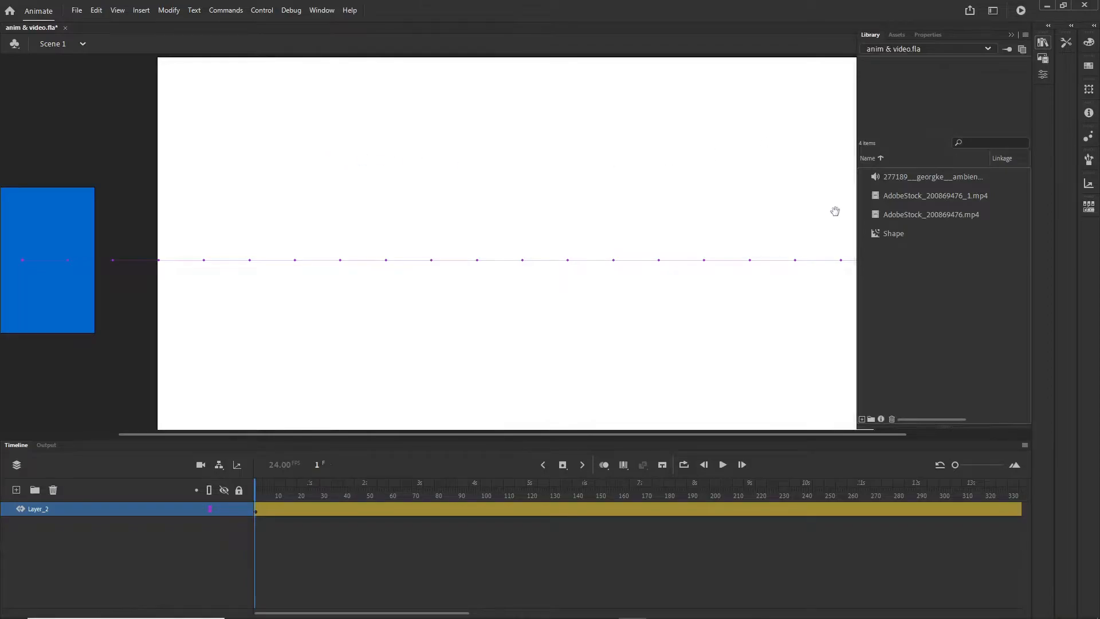
{"action": "left_click", "coordinate": [913, 197]}
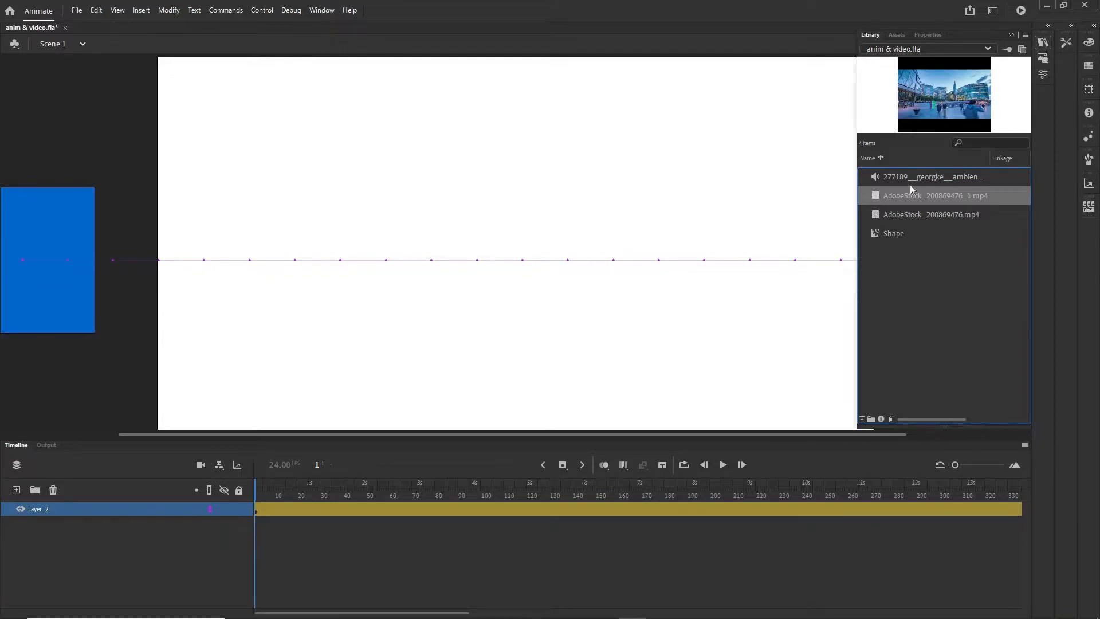
- Add a new layer beneath Layer_2 and place AdobeStock_200869476_1.mp4 from the library on its stage
{"action": "left_click", "coordinate": [16, 490]}
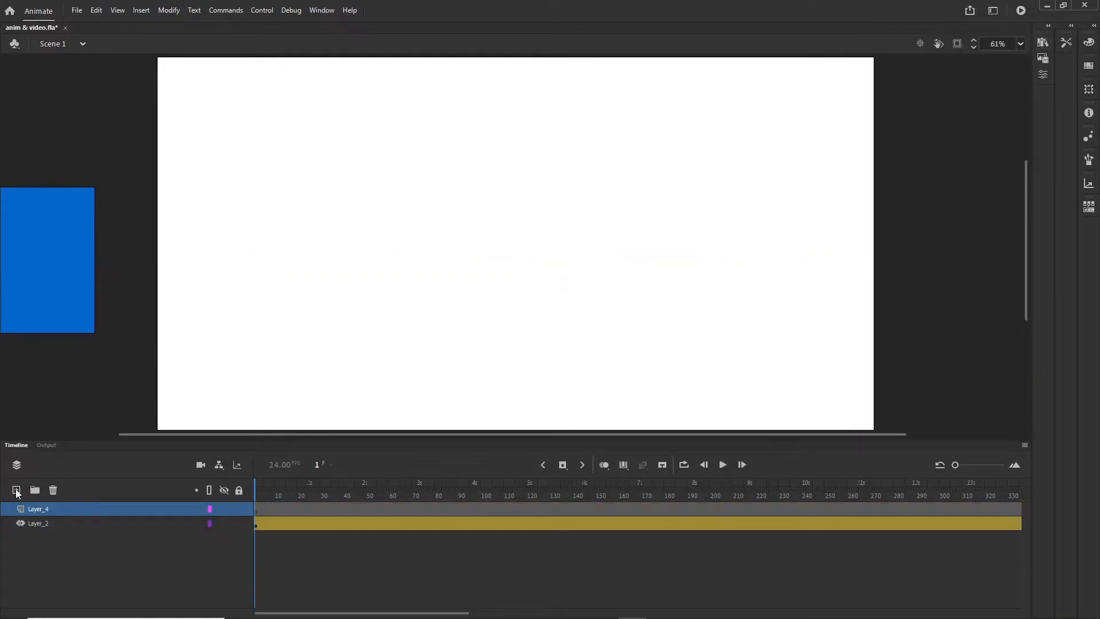
{"action": "left_click_drag", "start_coordinate": [79, 510], "coordinate": [80, 528]}
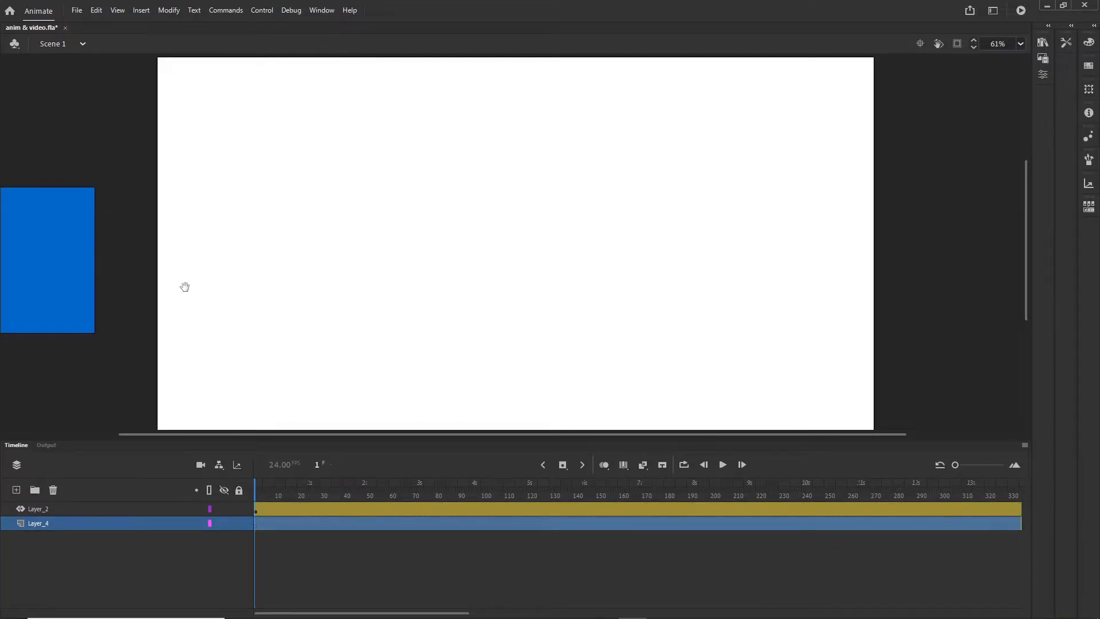
{"action": "left_click", "coordinate": [321, 12]}
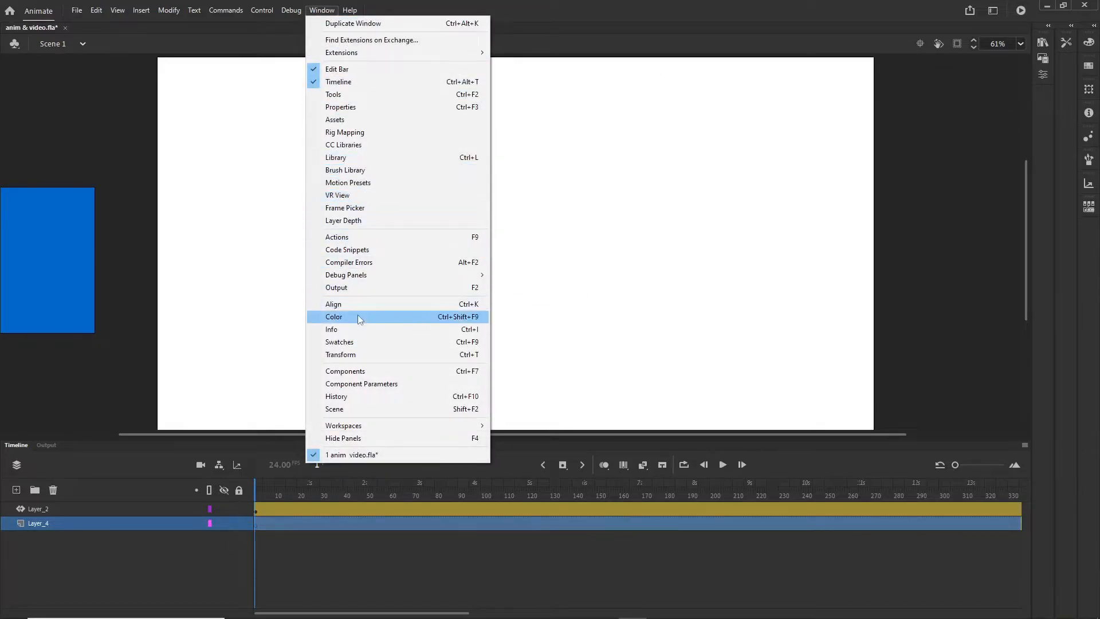
{"action": "left_click", "coordinate": [360, 158]}
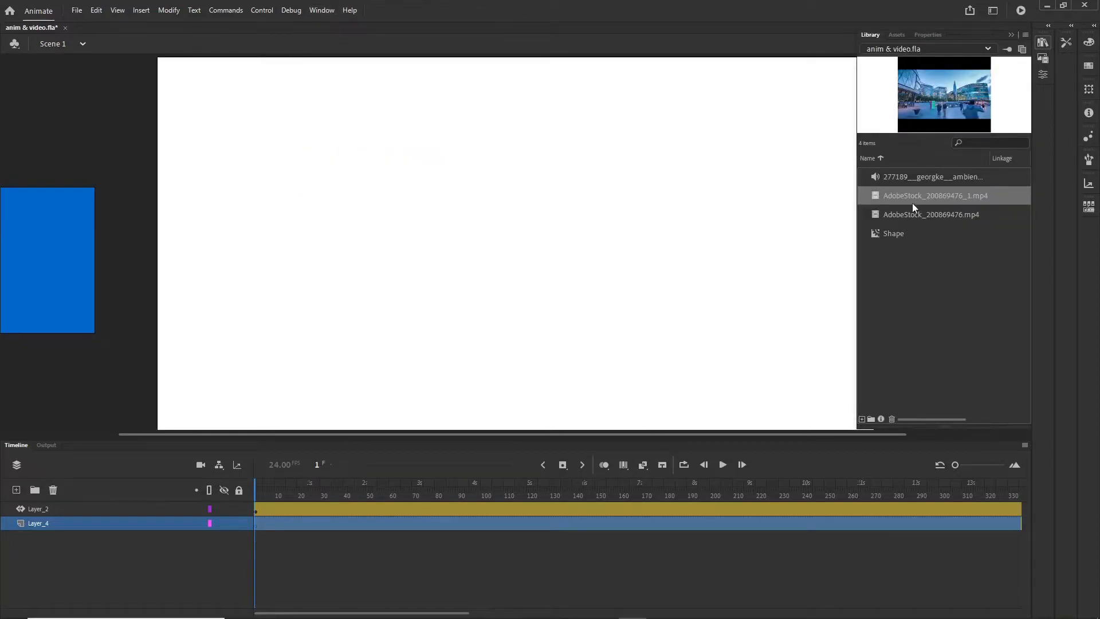
{"action": "left_click_drag", "start_coordinate": [921, 193], "coordinate": [564, 273]}
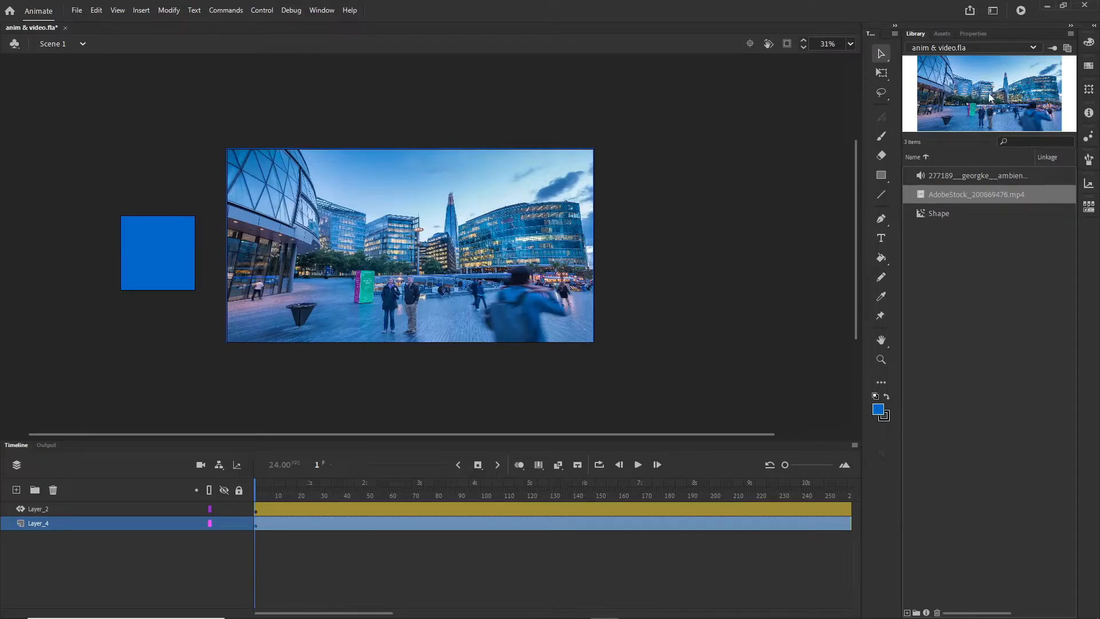
- Shift the video partly off the stage and check its pixel dimensions in the library item's properties
{"action": "left_click_drag", "start_coordinate": [968, 97], "coordinate": [625, 241]}
{"action": "right_click", "coordinate": [972, 197]}
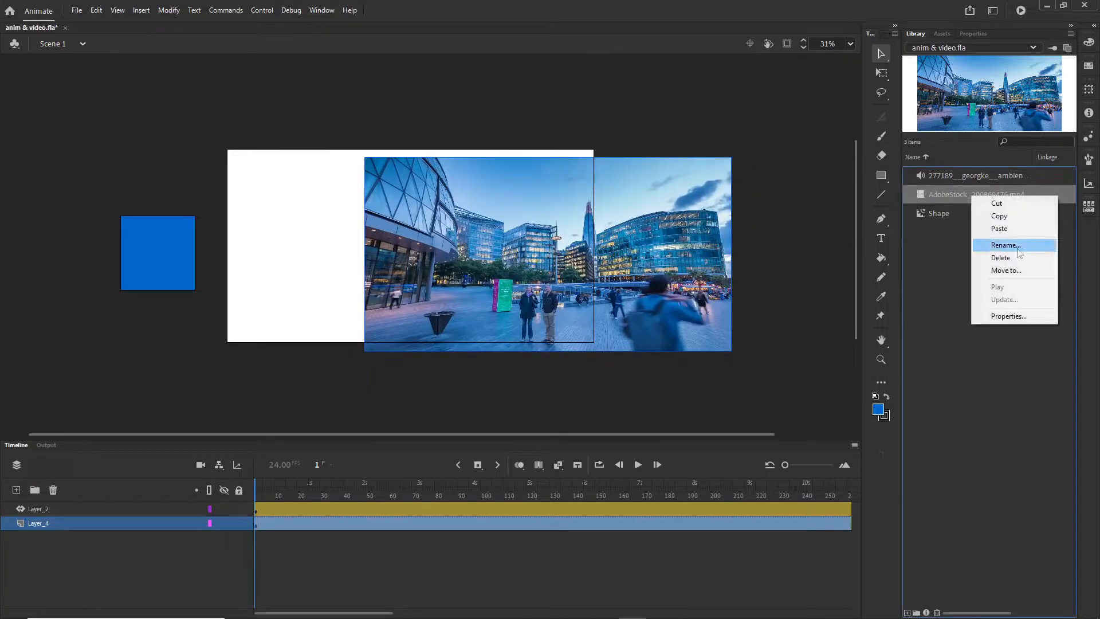
{"action": "left_click", "coordinate": [1008, 316]}
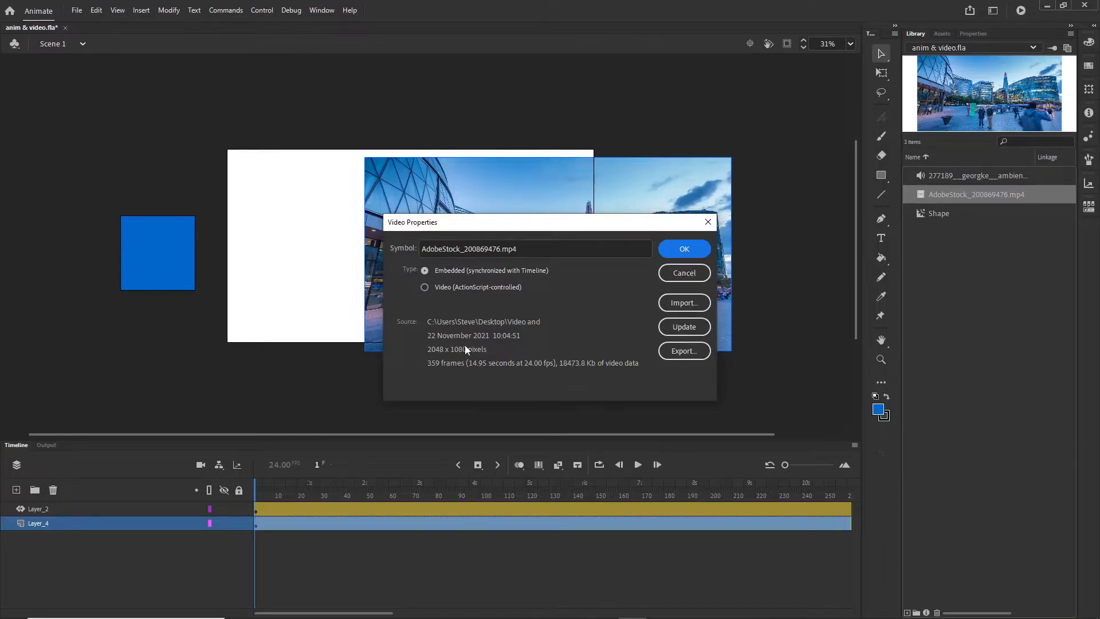
{"action": "left_click", "coordinate": [684, 249]}
- Set the document's stage size to 2048 × 1080 px to match the video
{"action": "left_click", "coordinate": [169, 11]}
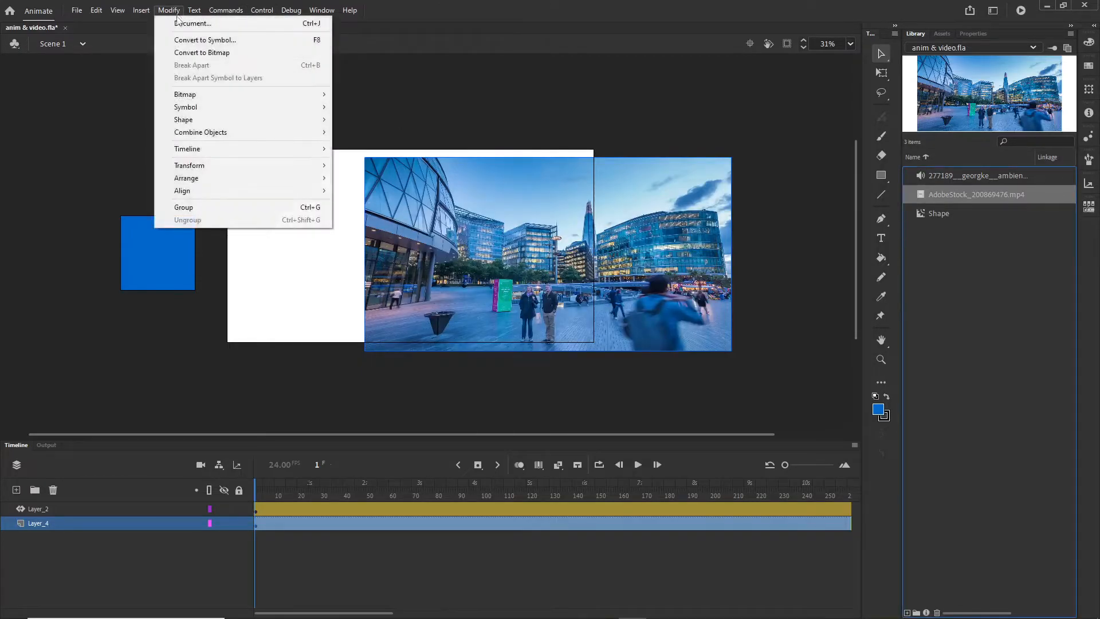
{"action": "left_click", "coordinate": [182, 22]}
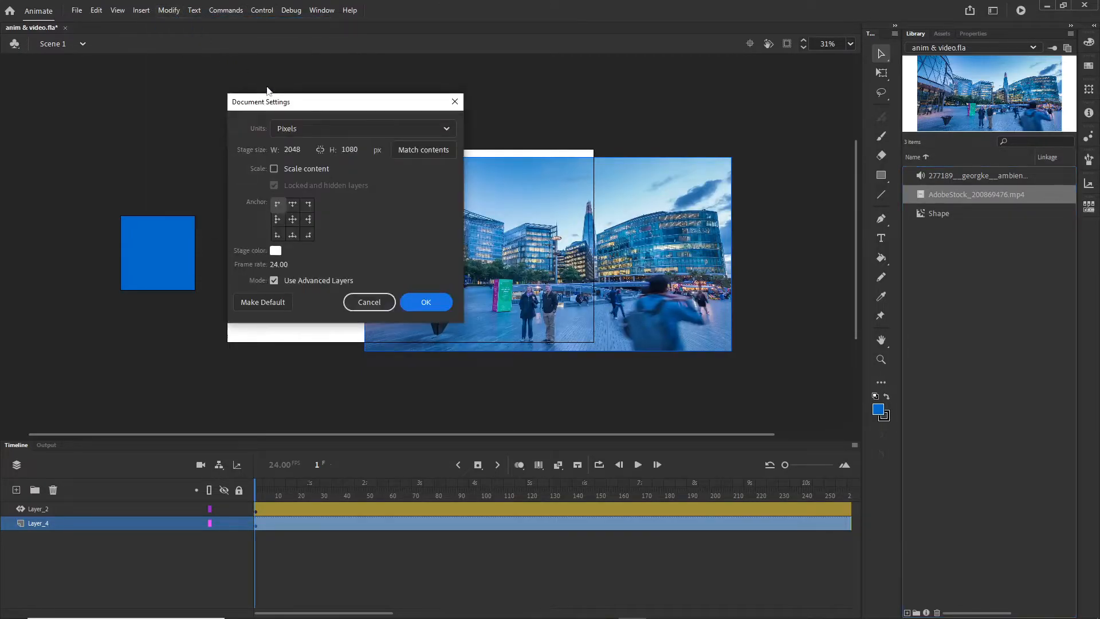
{"action": "left_click", "coordinate": [294, 150]}
{"action": "type", "text": "2046"}
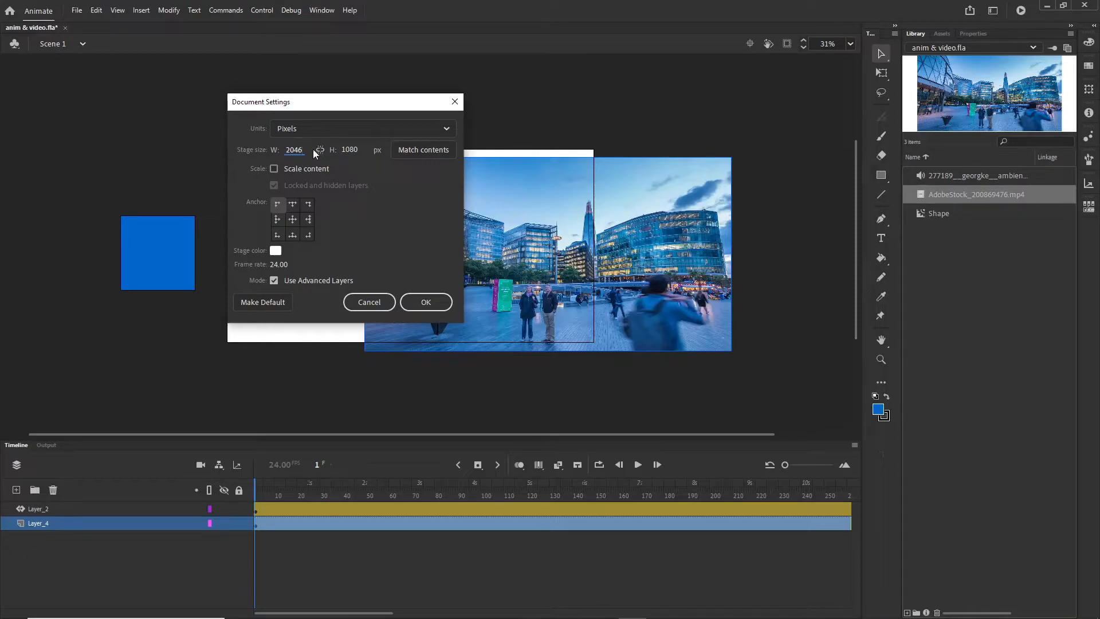
{"action": "type", "text": "8"}
{"action": "left_click", "coordinate": [359, 149]}
{"action": "left_click", "coordinate": [356, 149]}
{"action": "type", "text": "1080"}
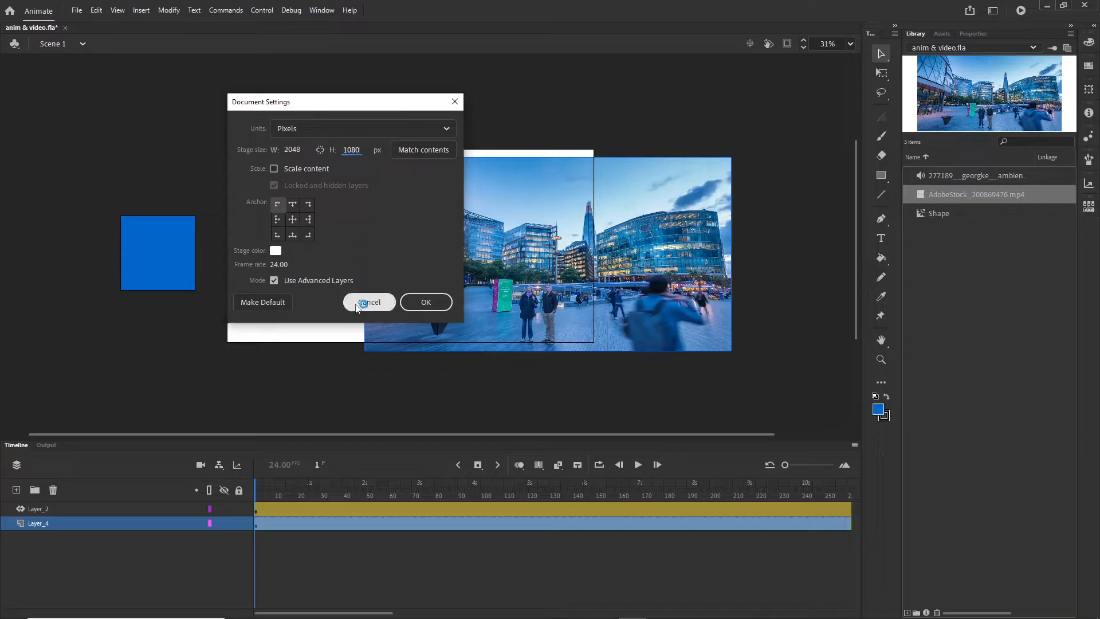
{"action": "left_click", "coordinate": [425, 302]}
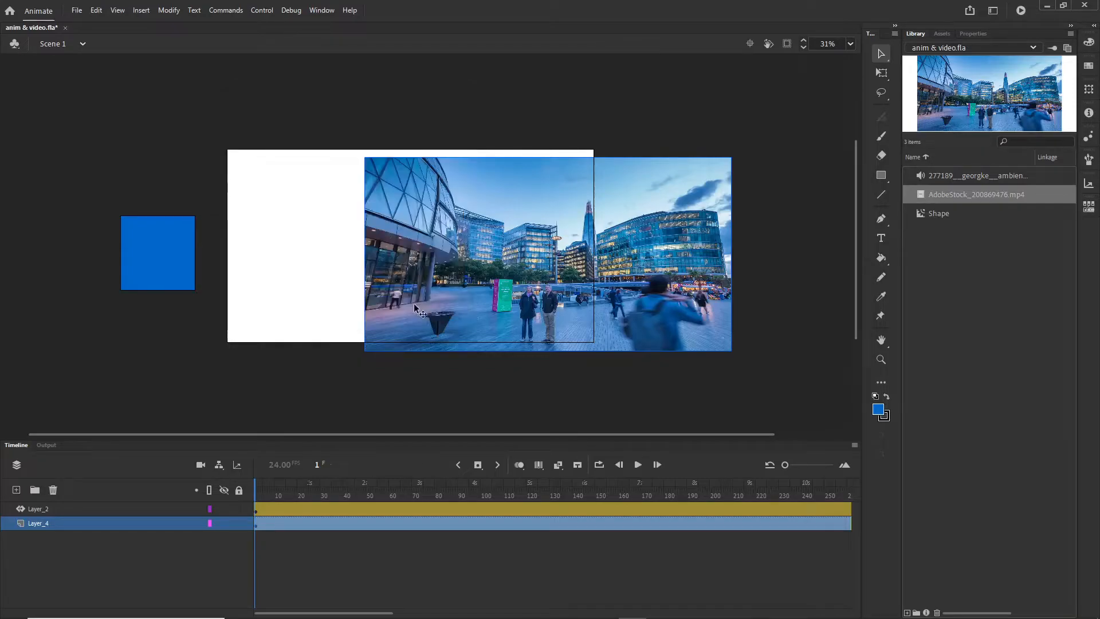
- Align the video exactly with the stage edges and scrub the timeline to frame 204 to preview the square over it
{"action": "left_click_drag", "start_coordinate": [602, 275], "coordinate": [460, 263]}
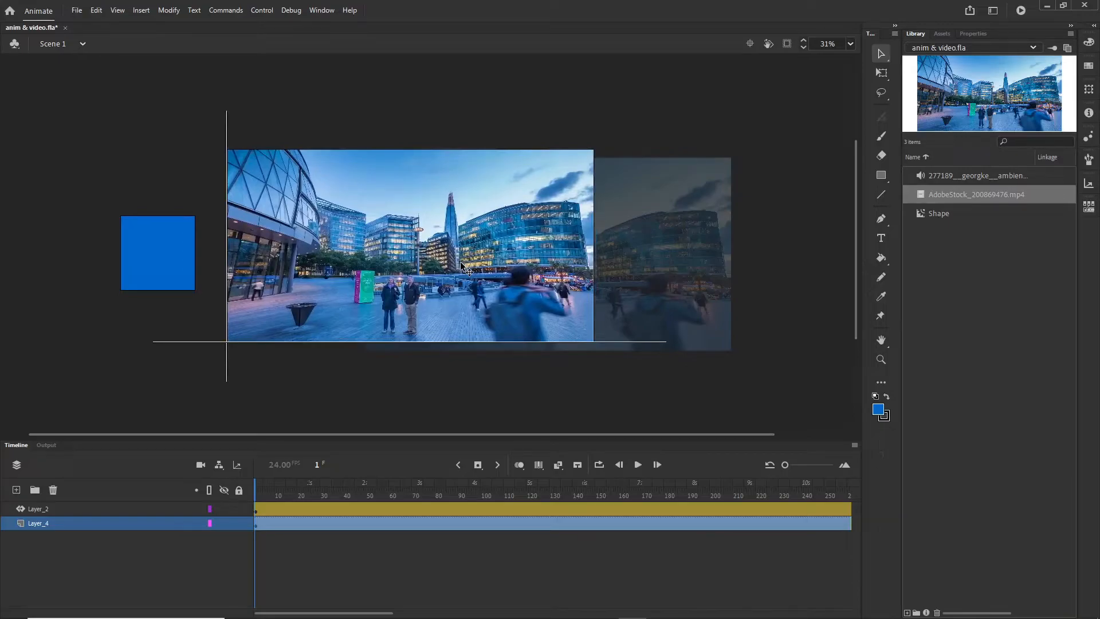
{"action": "left_click_drag", "start_coordinate": [460, 263], "coordinate": [460, 263]}
{"action": "left_click_drag", "start_coordinate": [300, 253], "coordinate": [303, 253]}
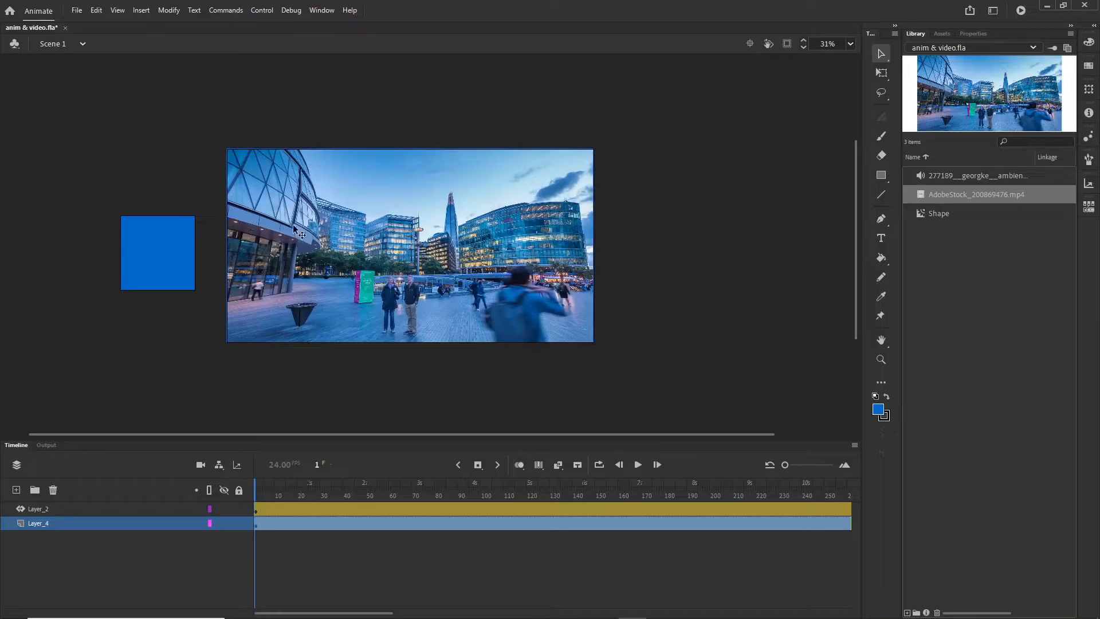
{"action": "mouse_move", "coordinate": [314, 194]}
{"action": "left_mouse_down"}
{"action": "mouse_move", "coordinate": [330, 195]}
{"action": "mouse_move", "coordinate": [314, 193]}
{"action": "left_mouse_up"}
{"action": "double_click", "coordinate": [881, 342]}
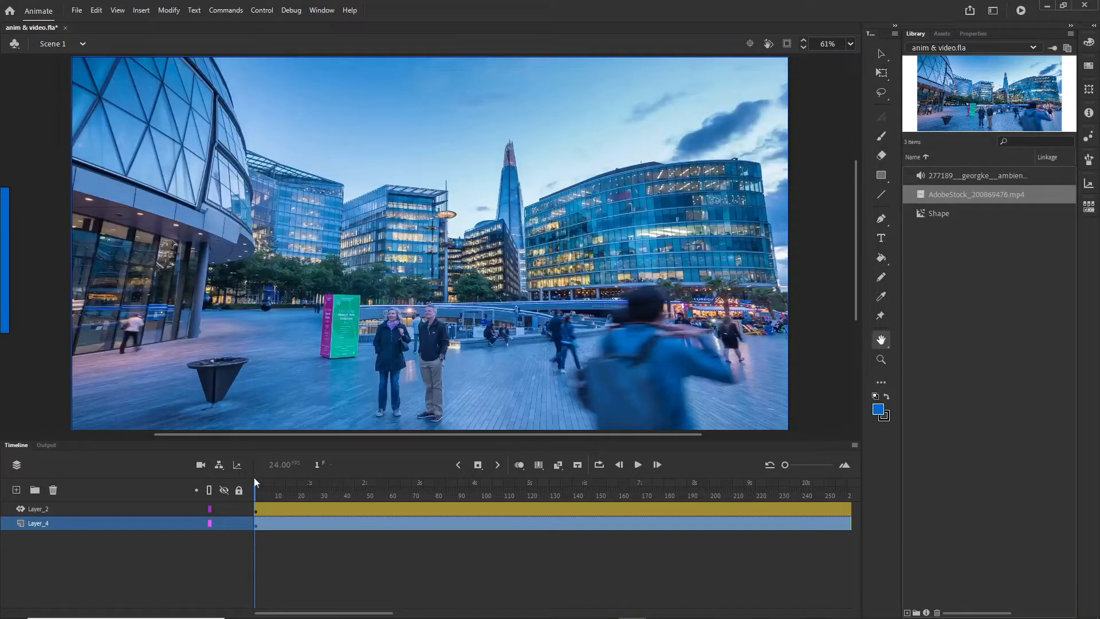
{"action": "left_click_drag", "start_coordinate": [256, 487], "coordinate": [720, 487]}
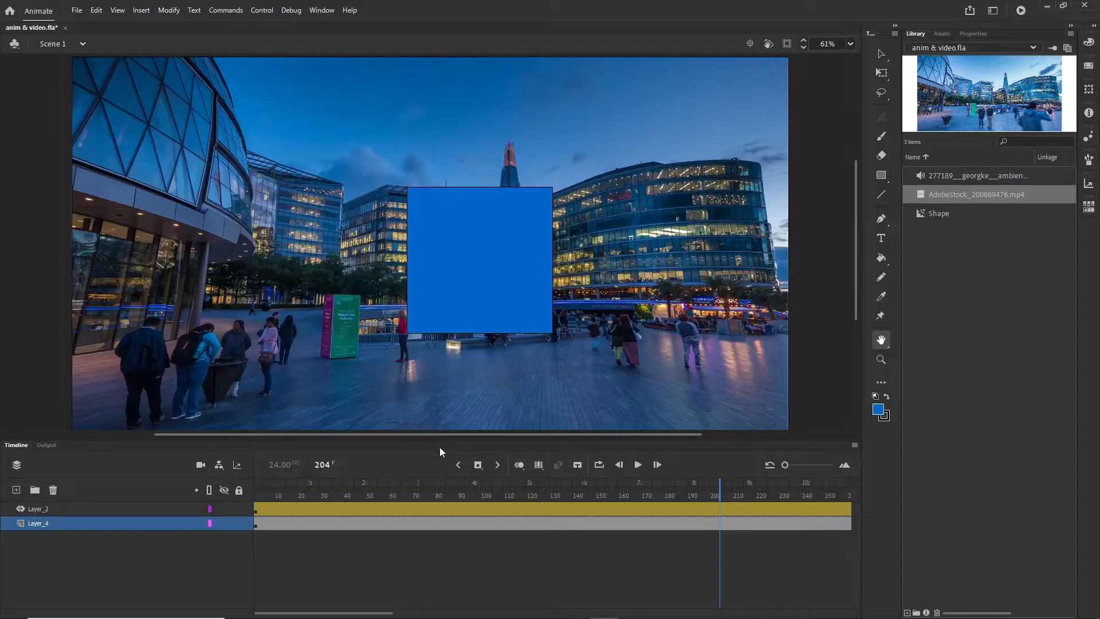
- Add a new layer at the top of the layer stack and name it sound
{"action": "left_click", "coordinate": [15, 490]}
{"action": "left_click_drag", "start_coordinate": [46, 525], "coordinate": [44, 510]}
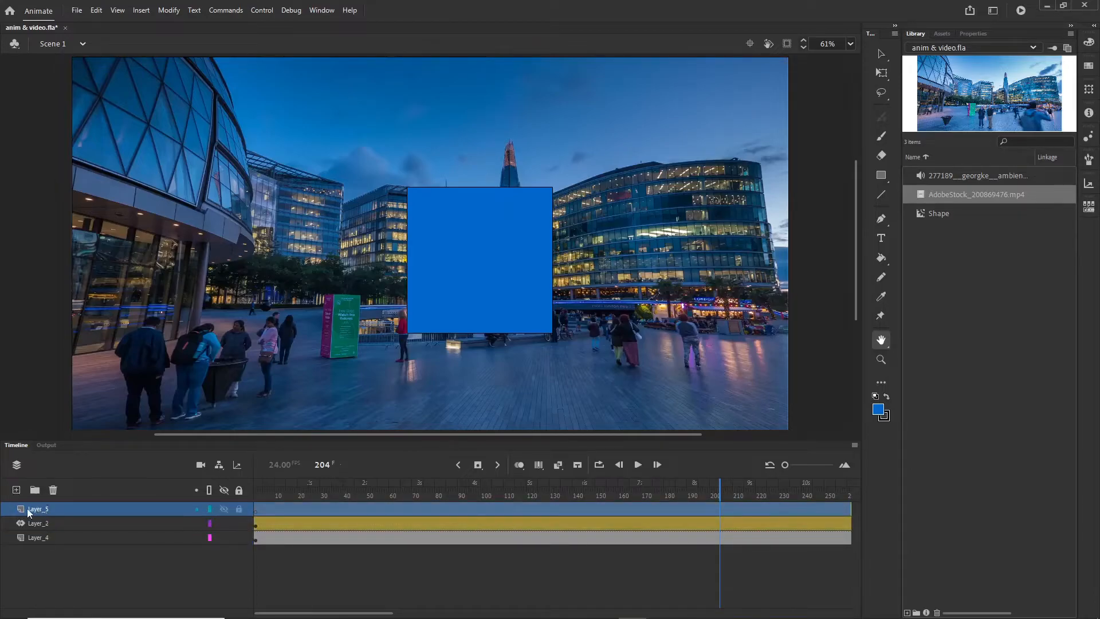
{"action": "double_click", "coordinate": [43, 508]}
{"action": "type", "text": "sound"}
{"action": "key", "text": "Return"}
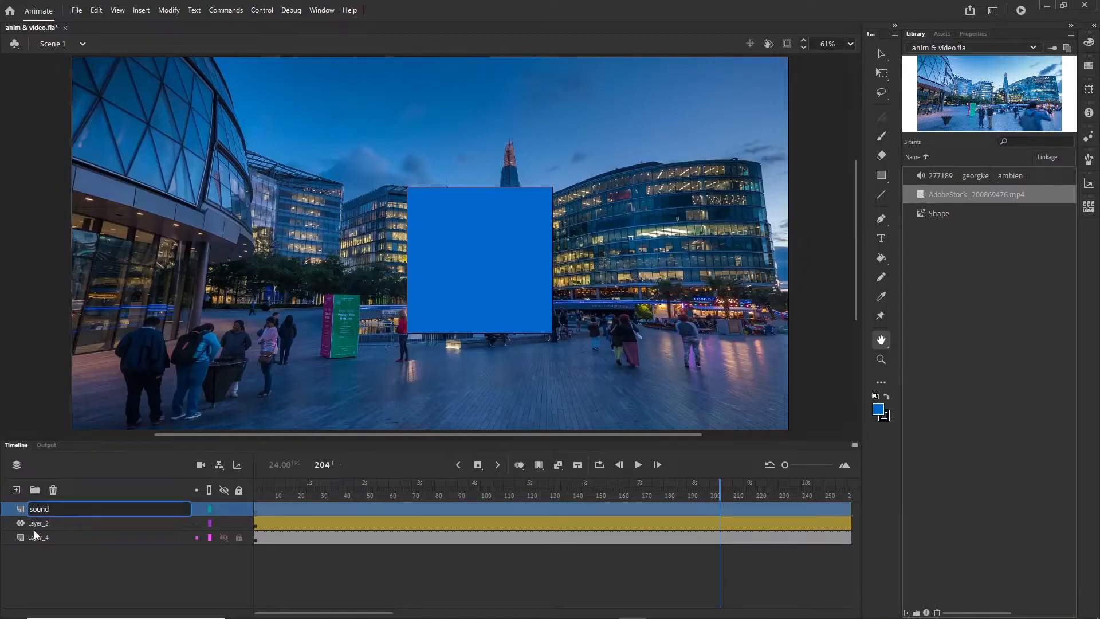
- Rename Layer_2 as anim and Layer_4 as video
{"action": "left_click", "coordinate": [36, 528]}
{"action": "double_click", "coordinate": [37, 527]}
{"action": "type", "text": "an im"}
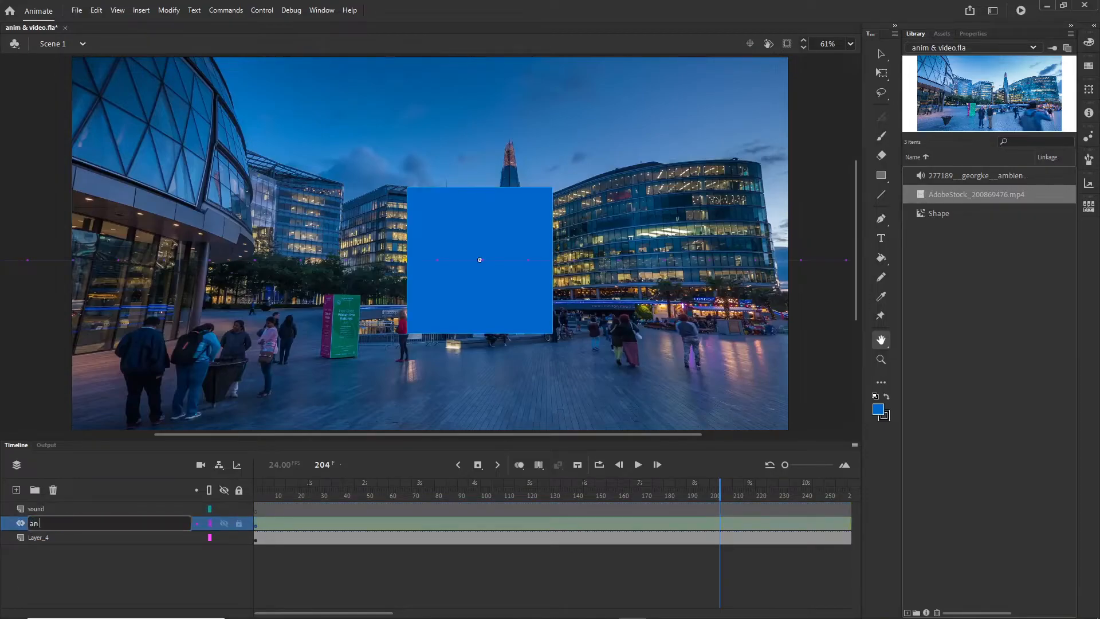
{"action": "key", "text": "BackSpace"}
{"action": "key", "text": "BackSpace"}
{"action": "key", "text": "BackSpace"}
{"action": "type", "text": "im"}
{"action": "double_click", "coordinate": [45, 538]}
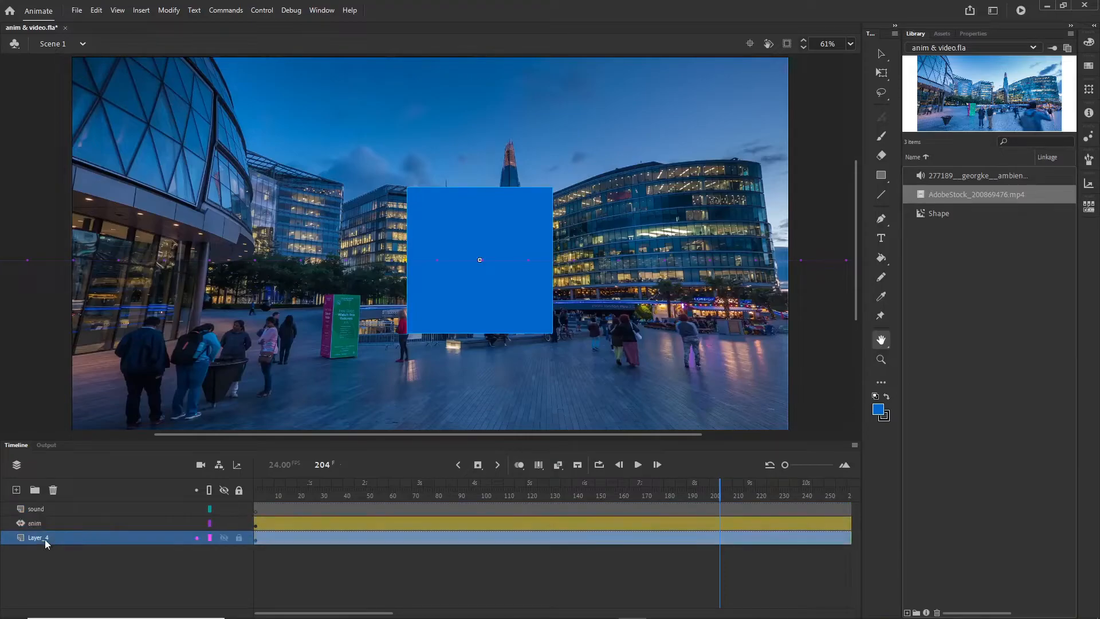
{"action": "type", "text": "video"}
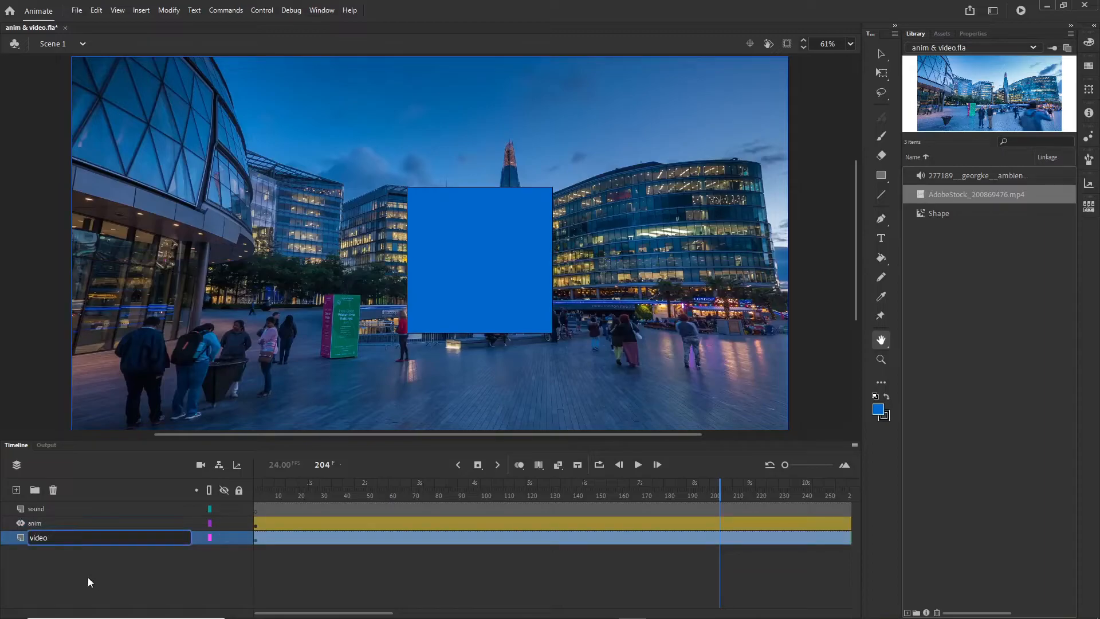
{"action": "key", "text": "Return"}
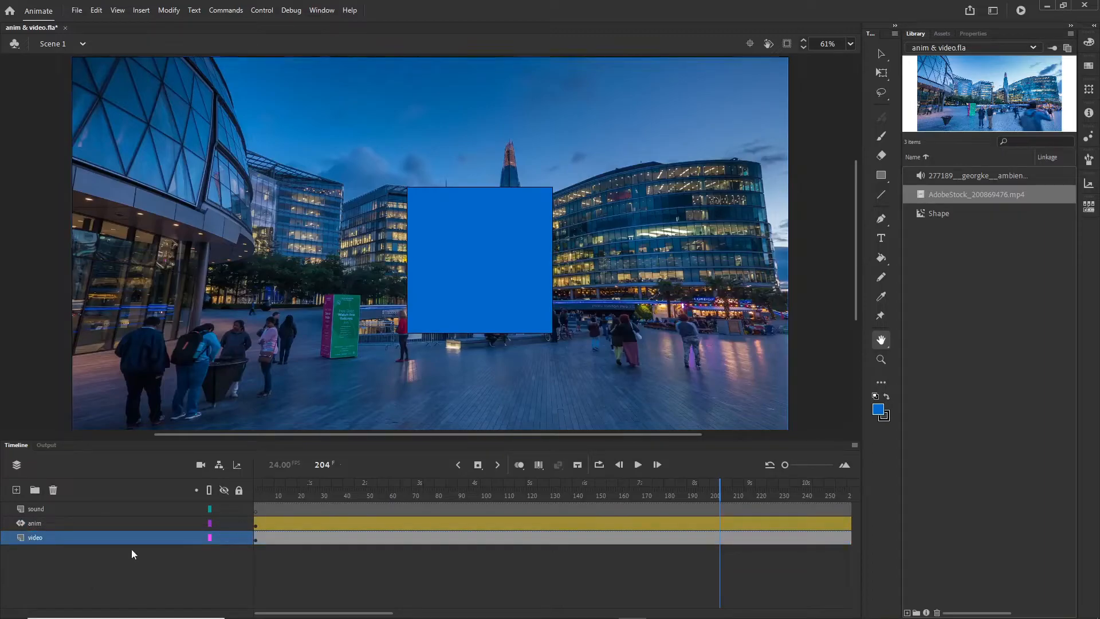
- With the sound layer selected, import the ambience-composition MP3 into the library, replacing the existing item
{"action": "left_click", "coordinate": [50, 504]}
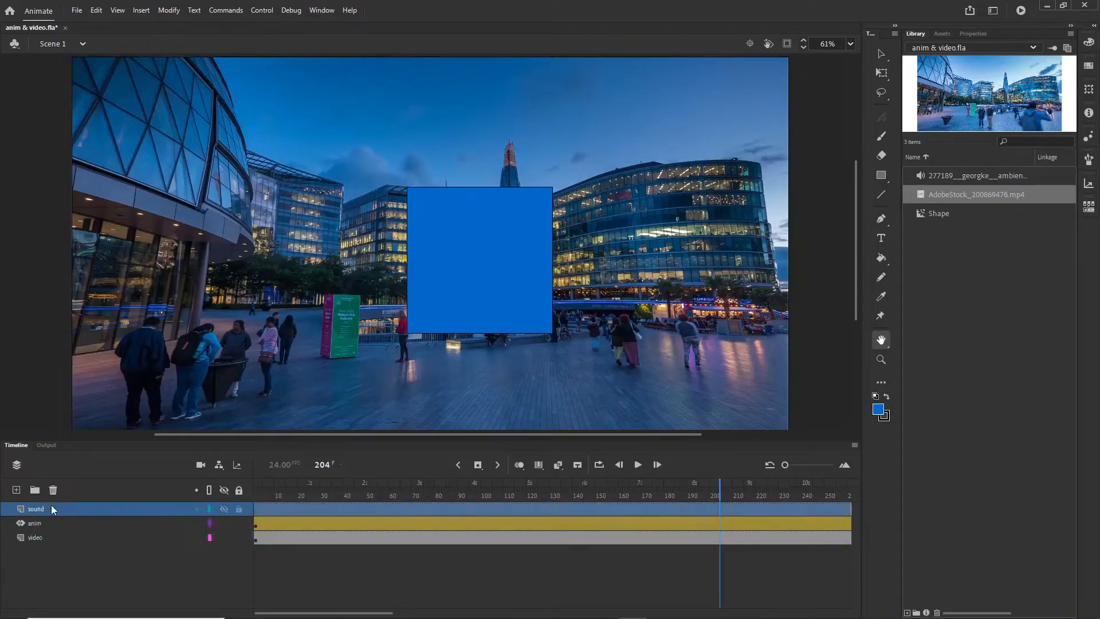
{"action": "left_click", "coordinate": [84, 13]}
{"action": "mouse_move", "coordinate": [119, 179]}
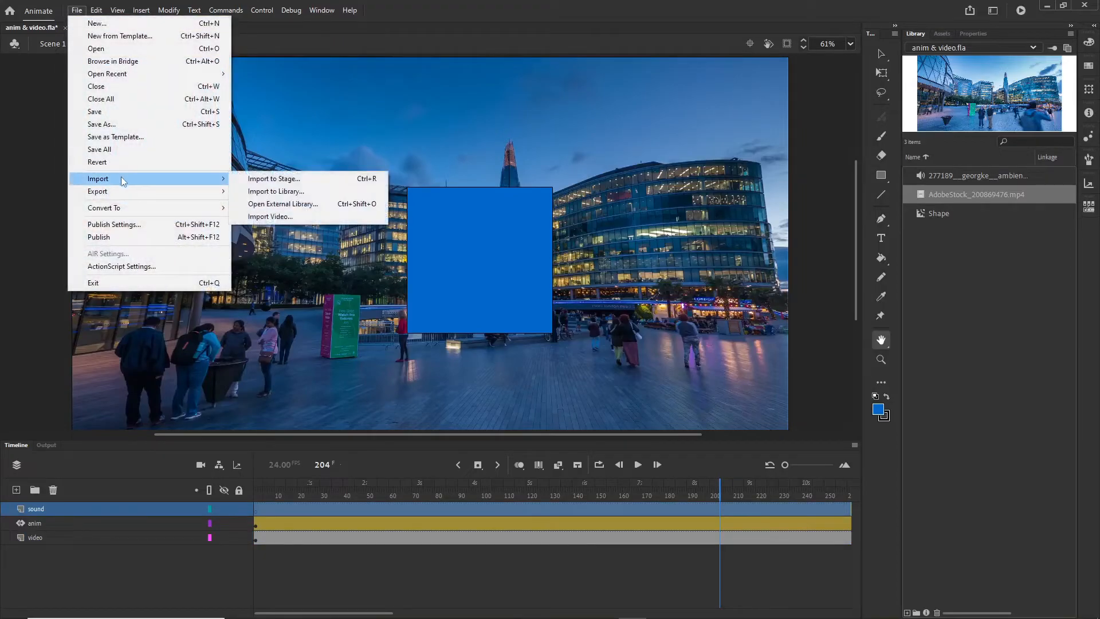
{"action": "left_click", "coordinate": [259, 192]}
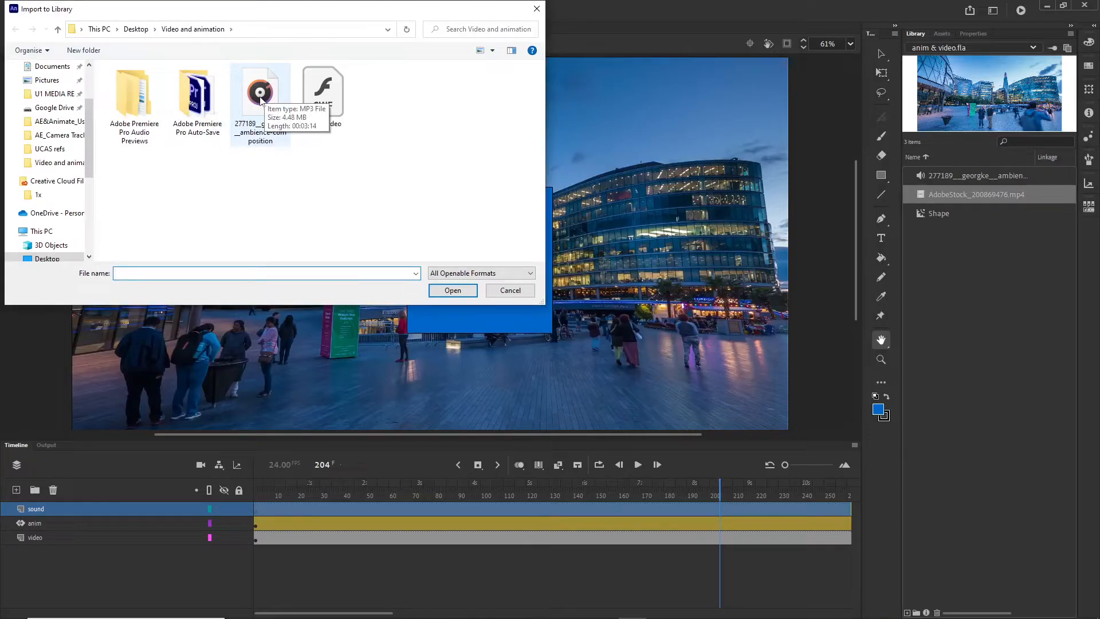
{"action": "double_click", "coordinate": [261, 99]}
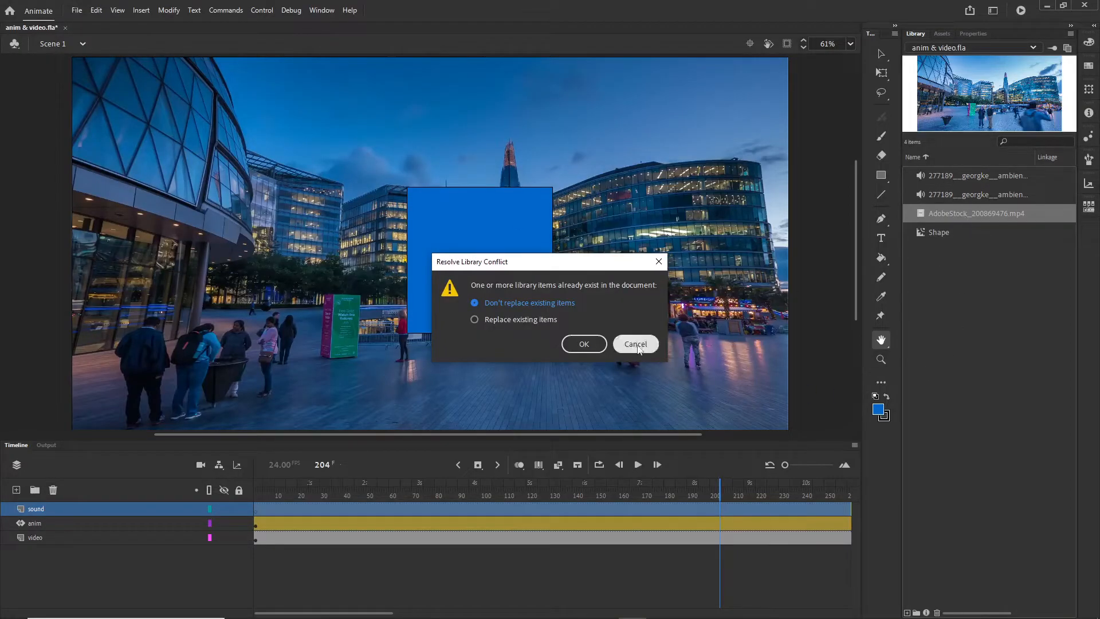
{"action": "left_click", "coordinate": [475, 319]}
{"action": "left_click", "coordinate": [582, 347]}
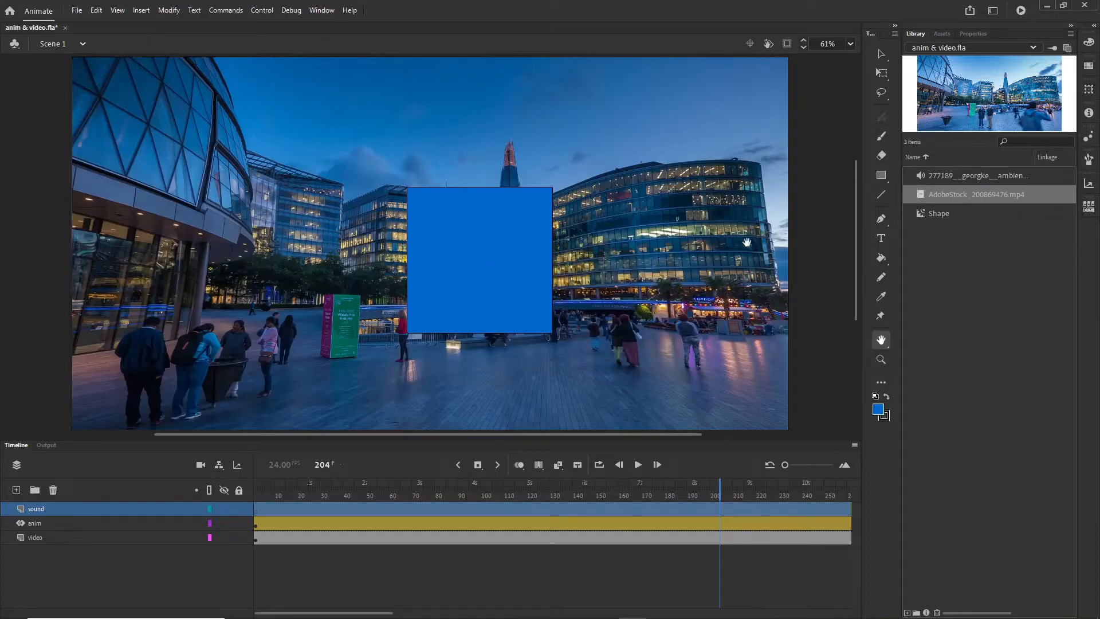
- Place the imported ambience audio from the library on the sound layer
{"action": "left_click", "coordinate": [1000, 176]}
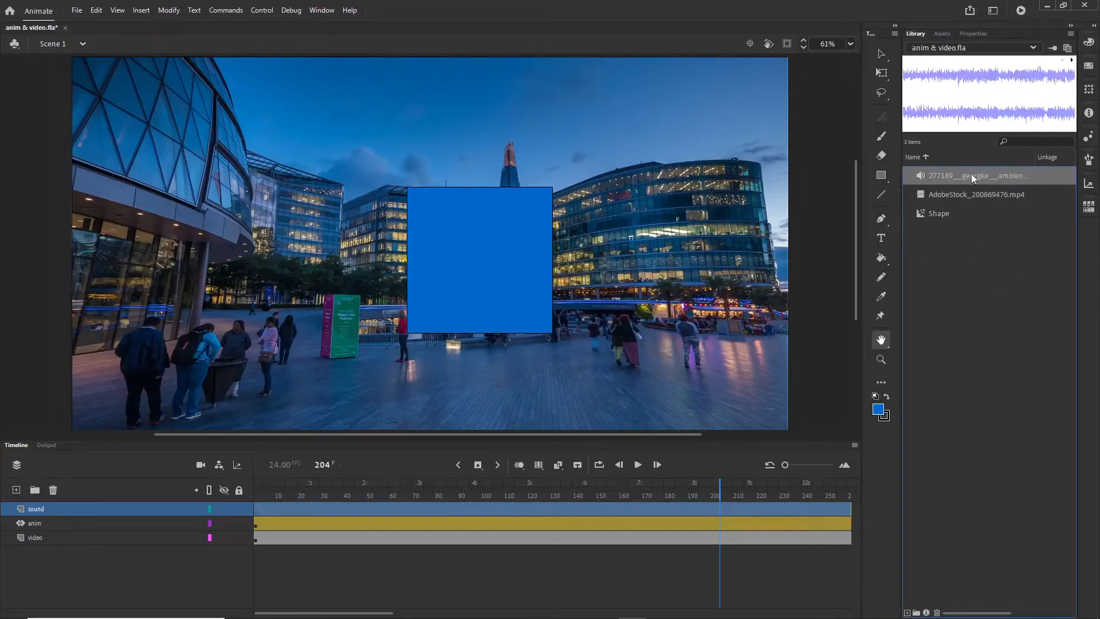
{"action": "left_click_drag", "start_coordinate": [999, 176], "coordinate": [861, 173]}
{"action": "left_click_drag", "start_coordinate": [600, 236], "coordinate": [600, 236]}
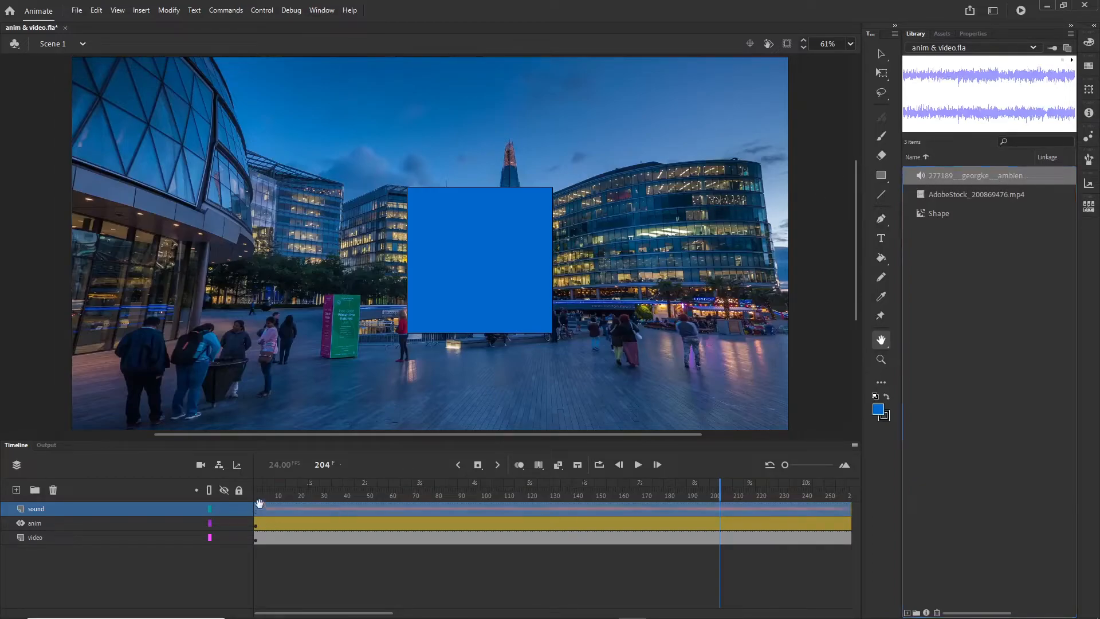
- Return to frame 1 and play the timeline to review the video, animation and sound together
{"action": "left_click_drag", "start_coordinate": [720, 490], "coordinate": [347, 499]}
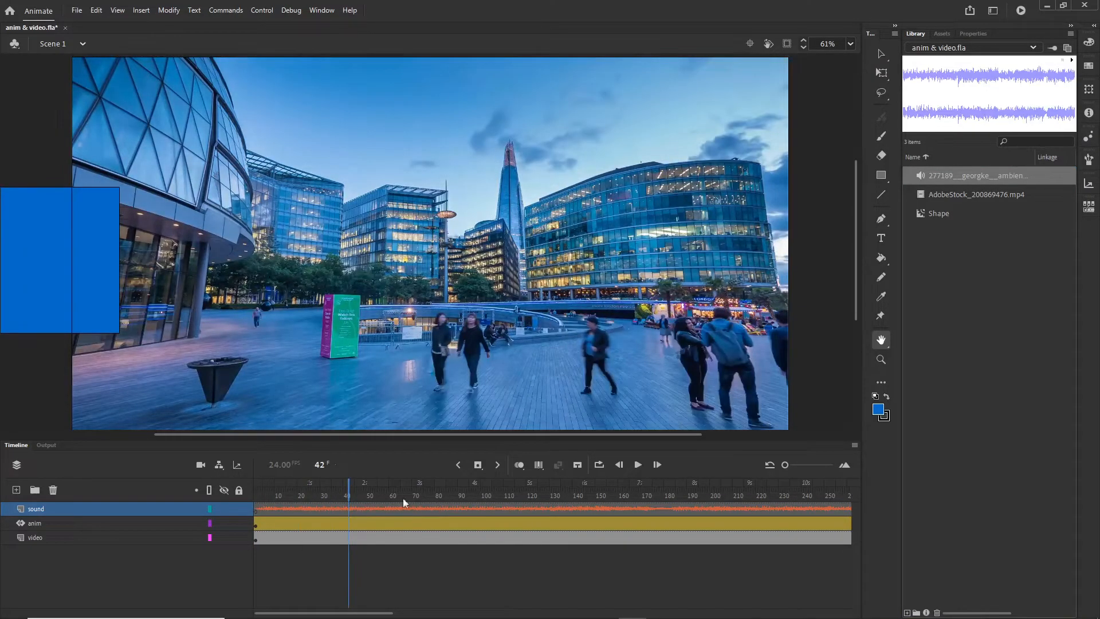
{"action": "left_click_drag", "start_coordinate": [346, 487], "coordinate": [254, 492]}
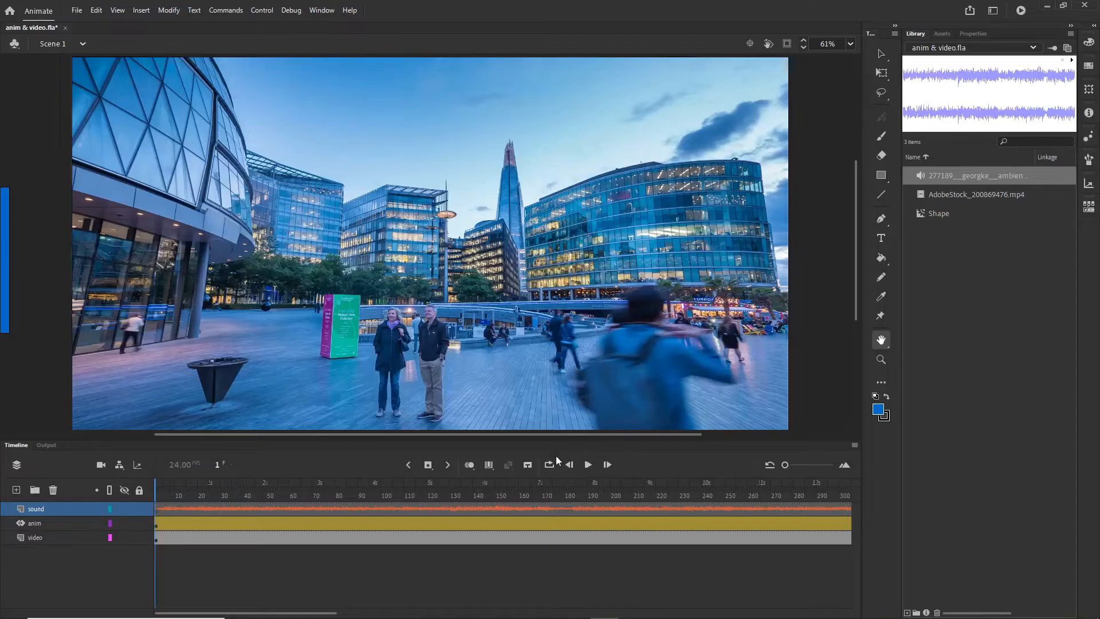
{"action": "left_click", "coordinate": [588, 465]}
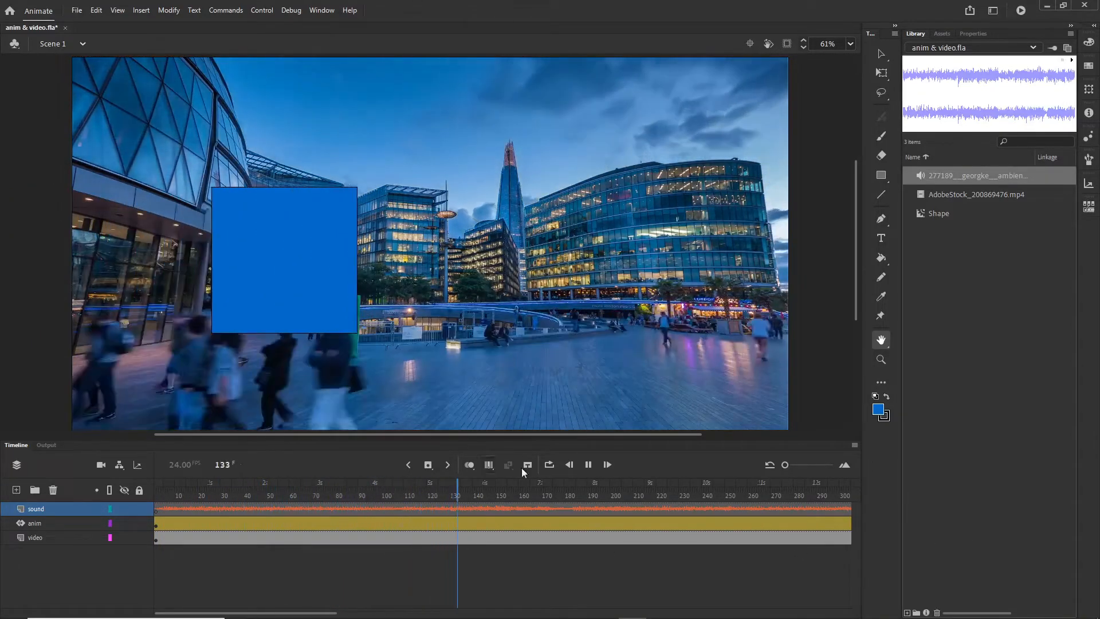
{"action": "left_click", "coordinate": [588, 466]}
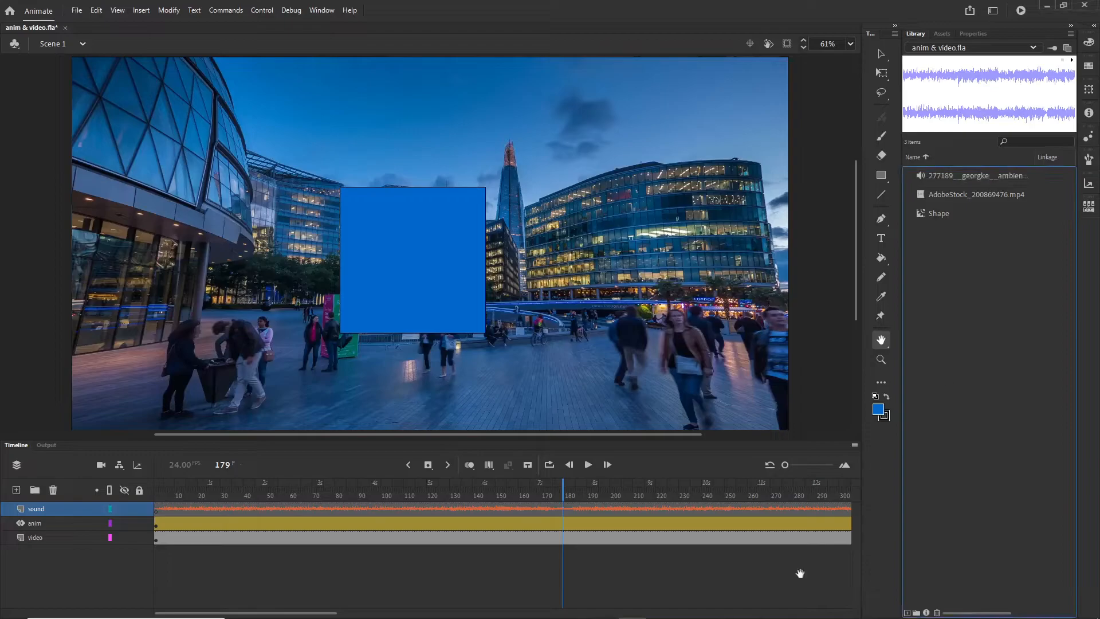
- Delete the video layer and remove AdobeStock_200869476.mp4 from the library
{"action": "left_click", "coordinate": [58, 538]}
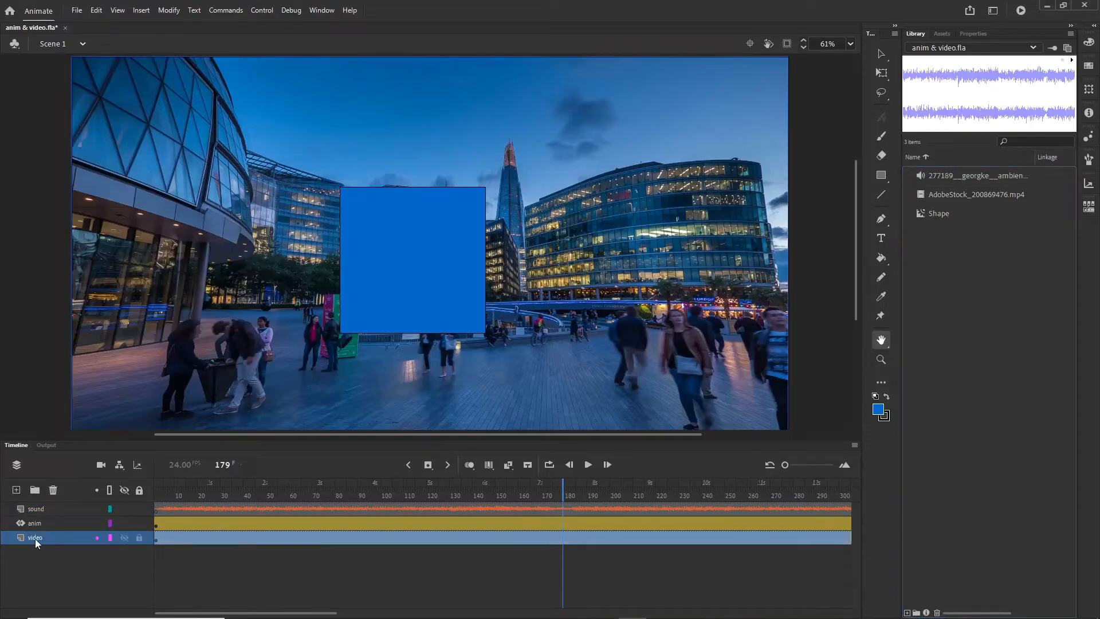
{"action": "left_click", "coordinate": [53, 490]}
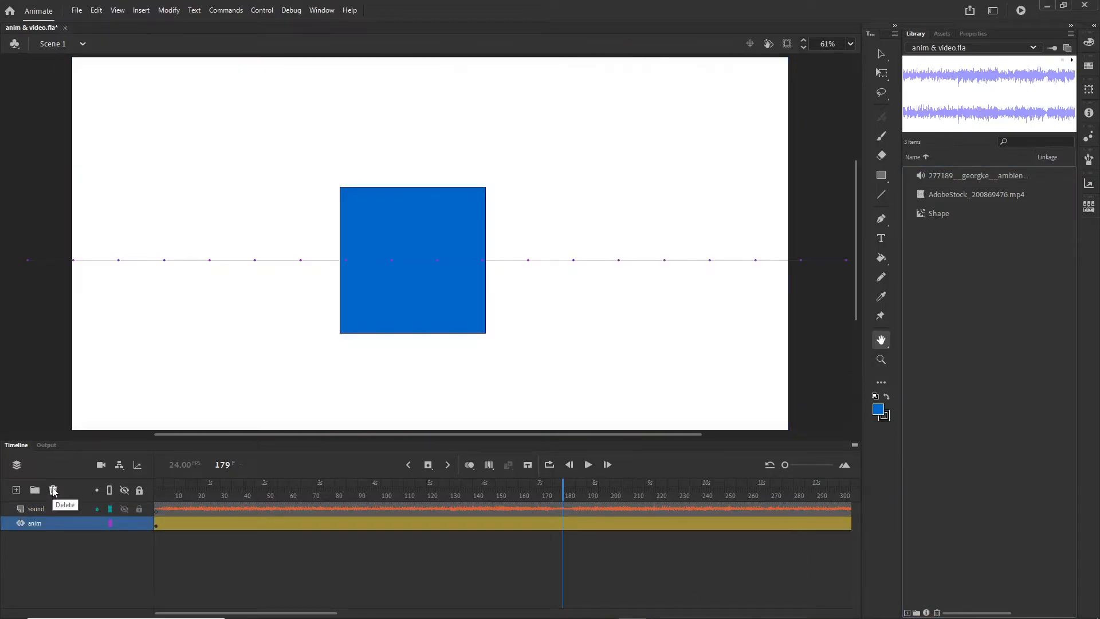
{"action": "left_click", "coordinate": [944, 194]}
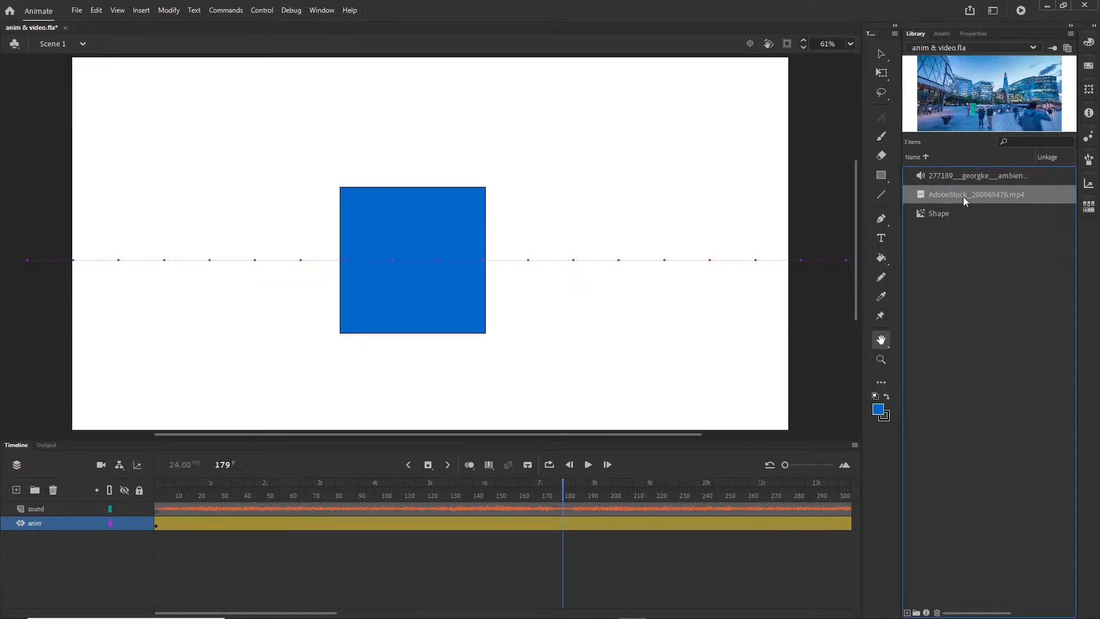
{"action": "left_click", "coordinate": [936, 612]}
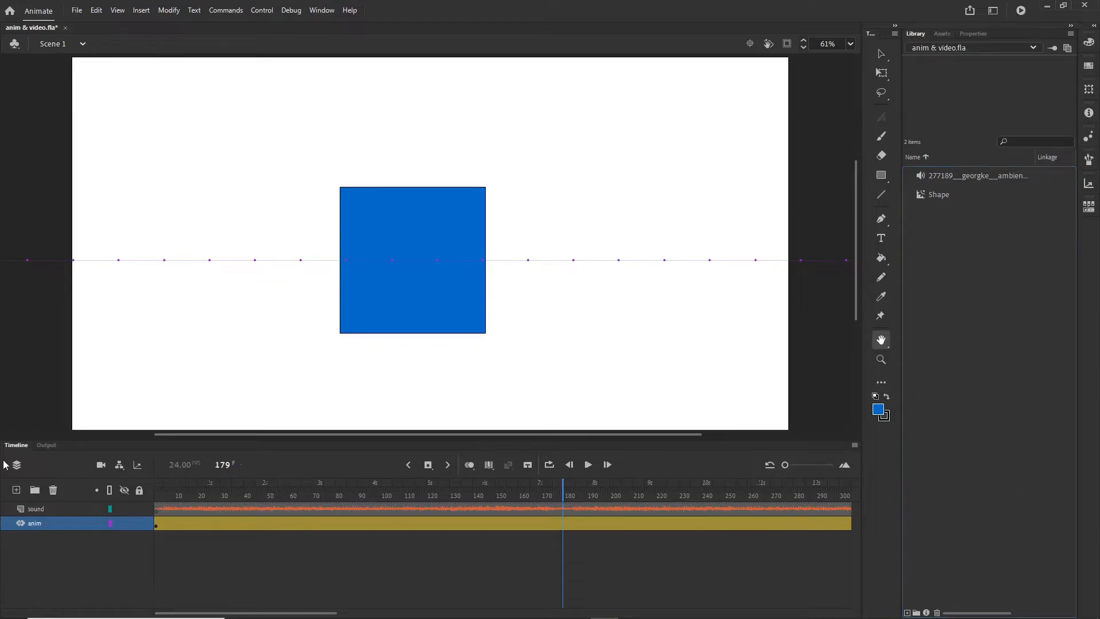
- Set up a video export of the entire movie in QuickTime format, with stage color ignored to generate an alpha channel
{"action": "left_click", "coordinate": [77, 11]}
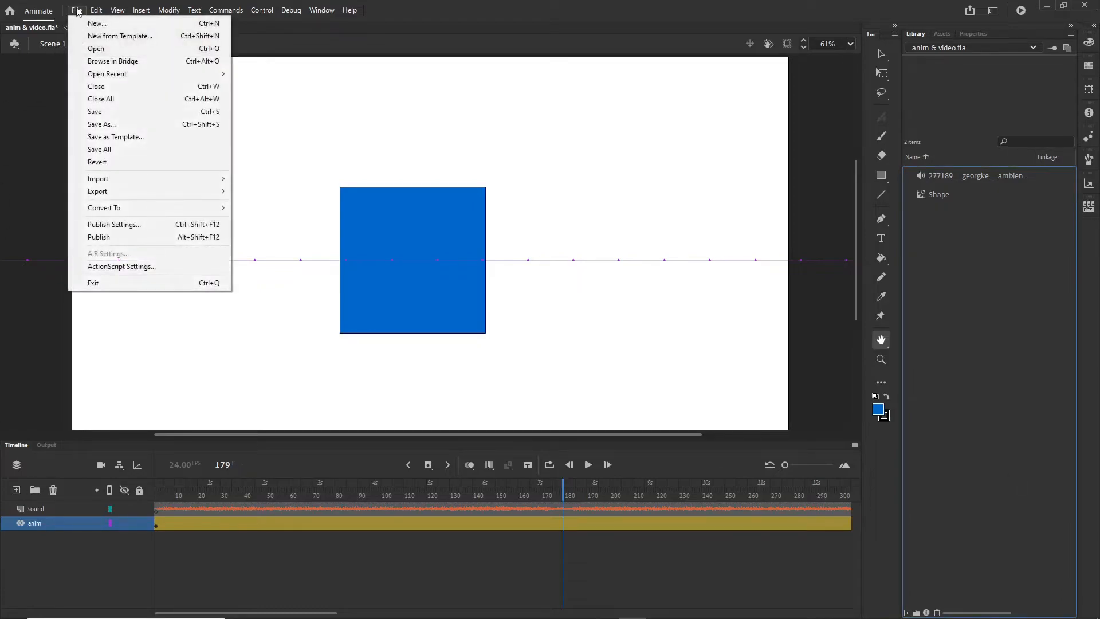
{"action": "mouse_move", "coordinate": [99, 194]}
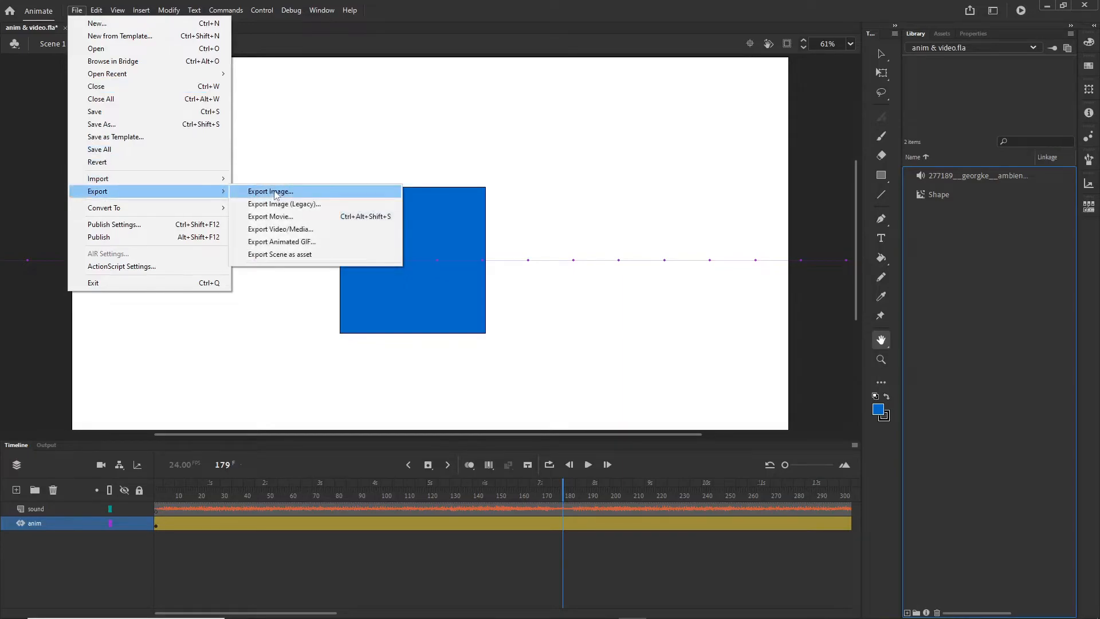
{"action": "left_click", "coordinate": [292, 229]}
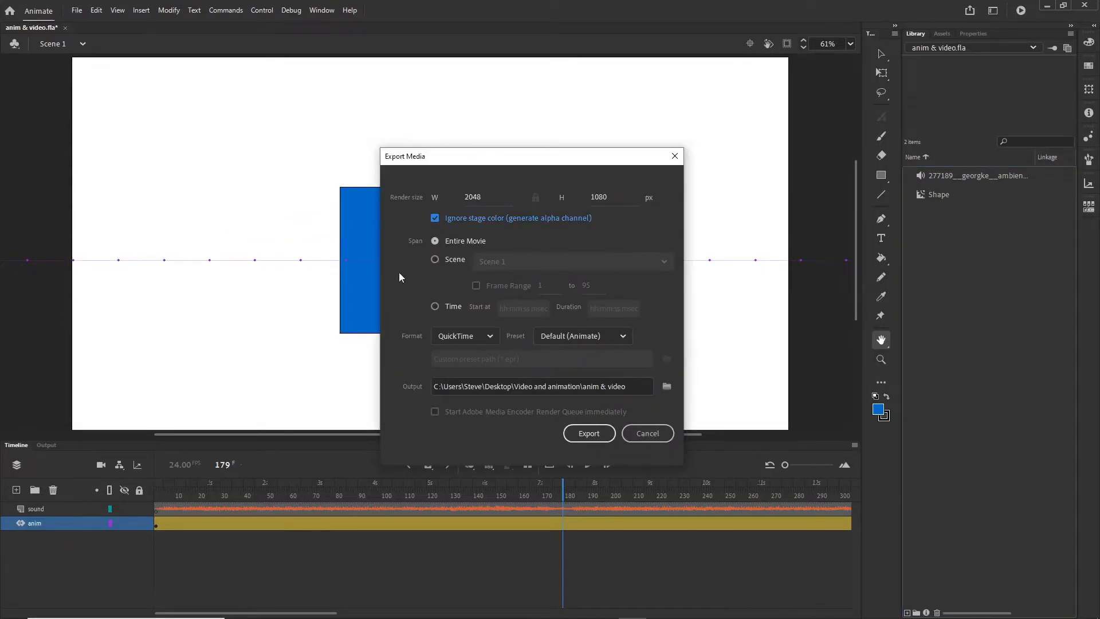
{"action": "left_click", "coordinate": [435, 219]}
{"action": "left_click", "coordinate": [461, 339]}
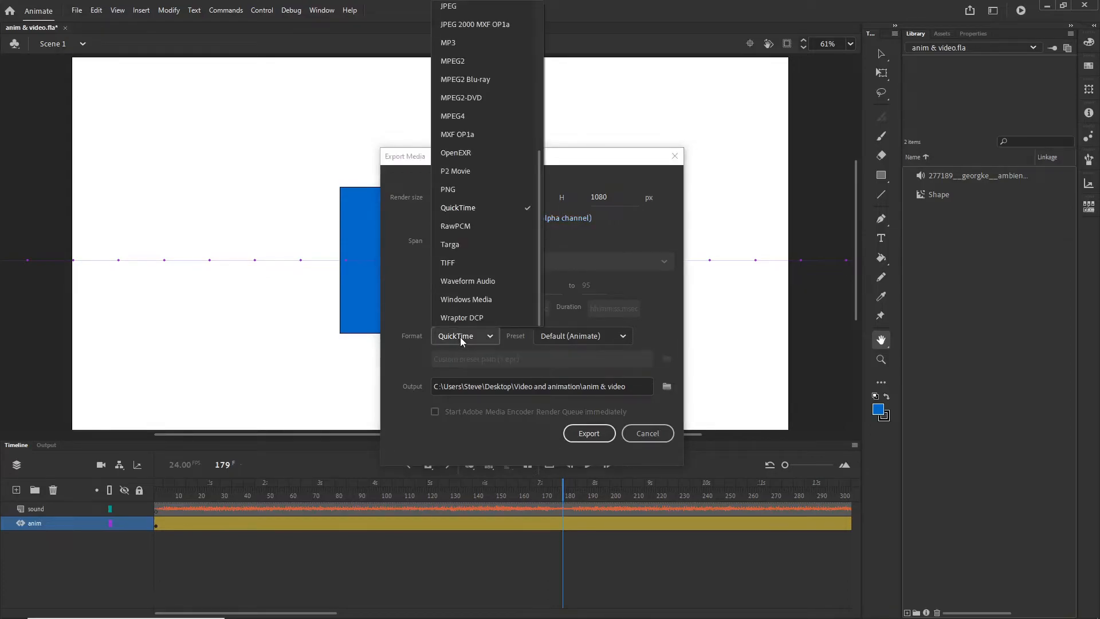
{"action": "left_click", "coordinate": [461, 210]}
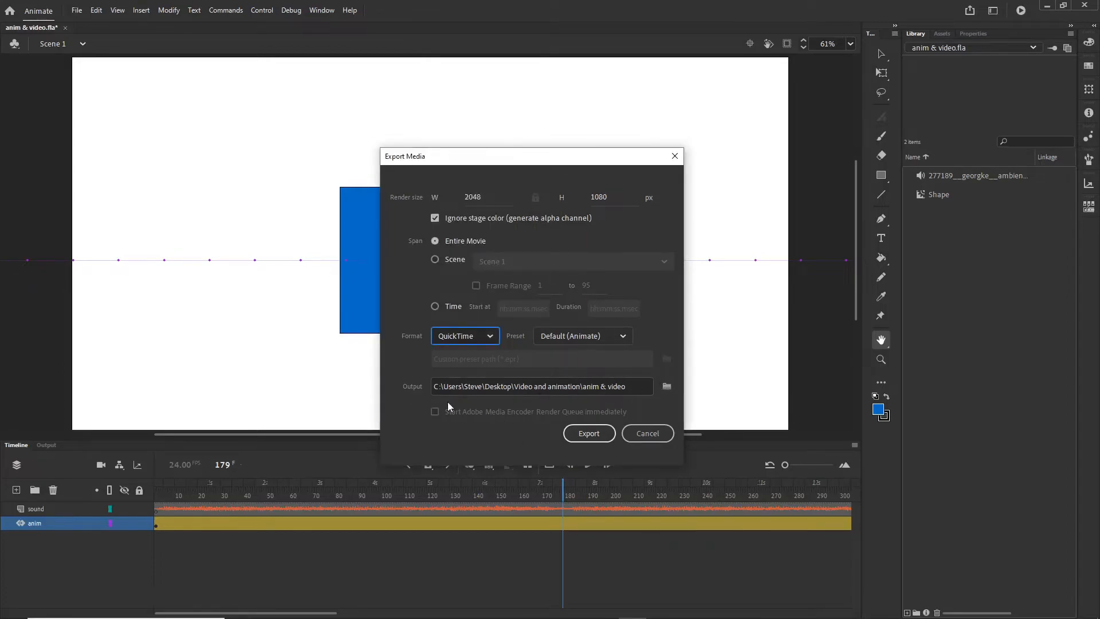
- Export the movie as "anim & video" in the Video and animation folder, replacing the existing MOV file
{"action": "left_click", "coordinate": [667, 388]}
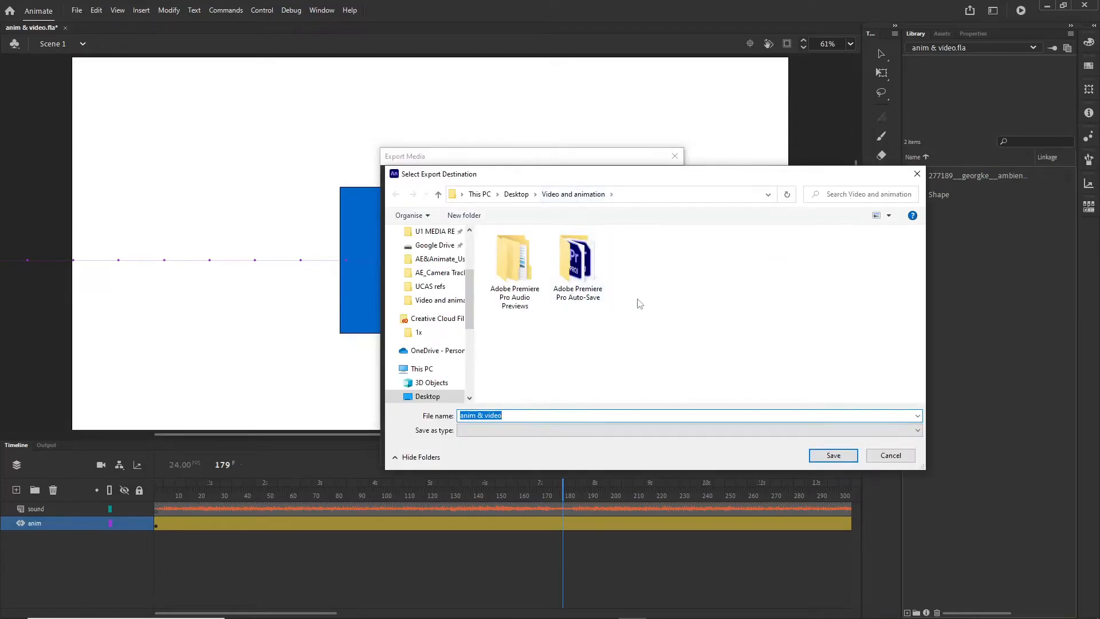
{"action": "left_click", "coordinate": [826, 454]}
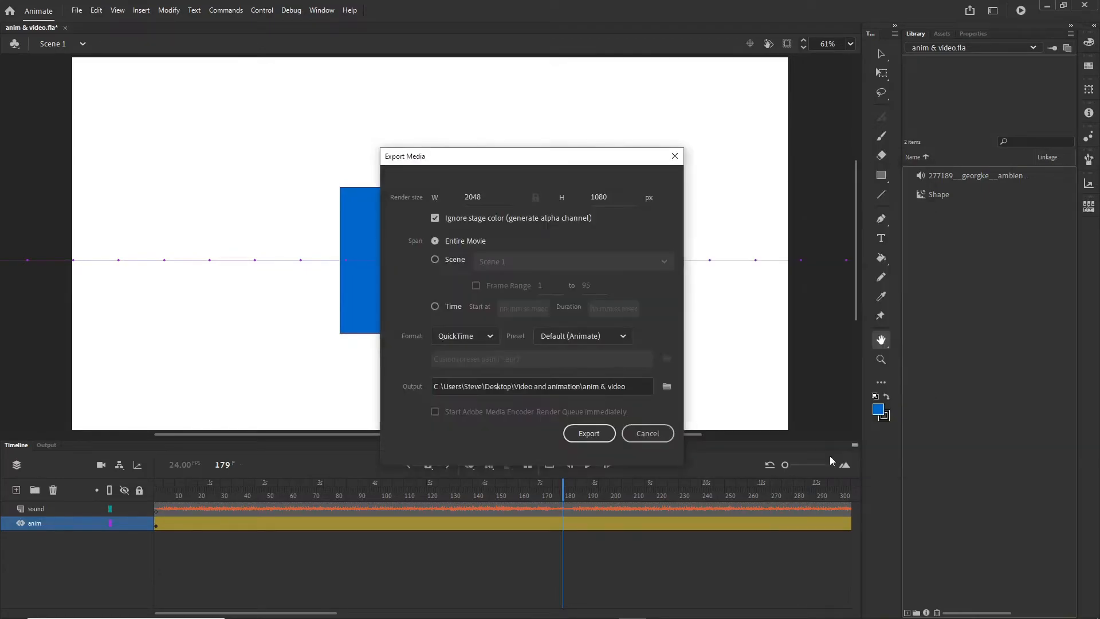
{"action": "left_click", "coordinate": [591, 433]}
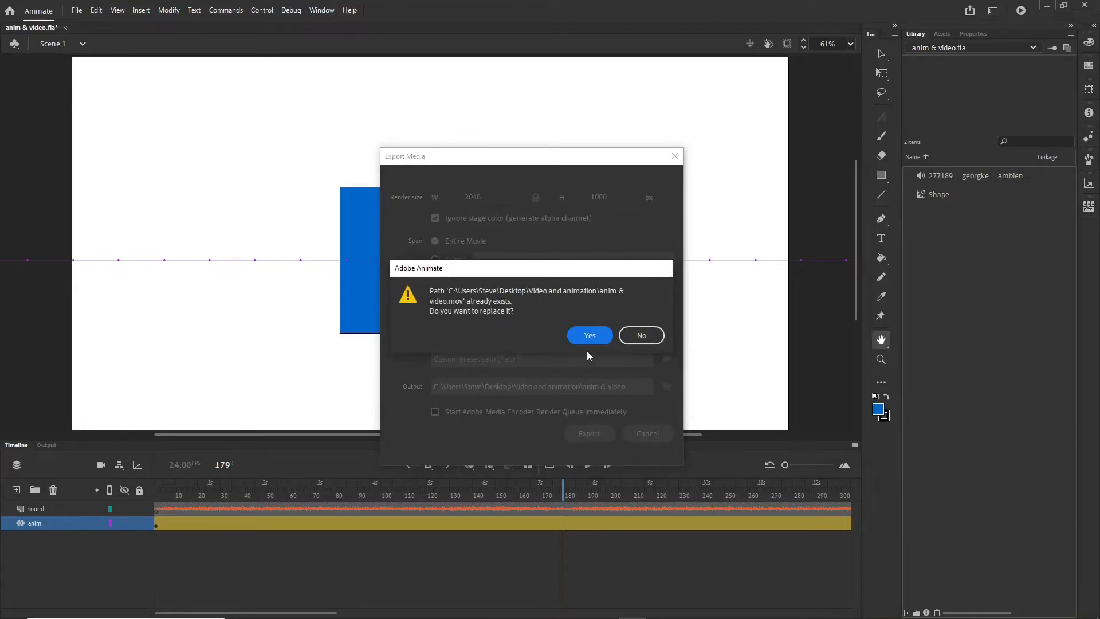
{"action": "left_click", "coordinate": [588, 336]}
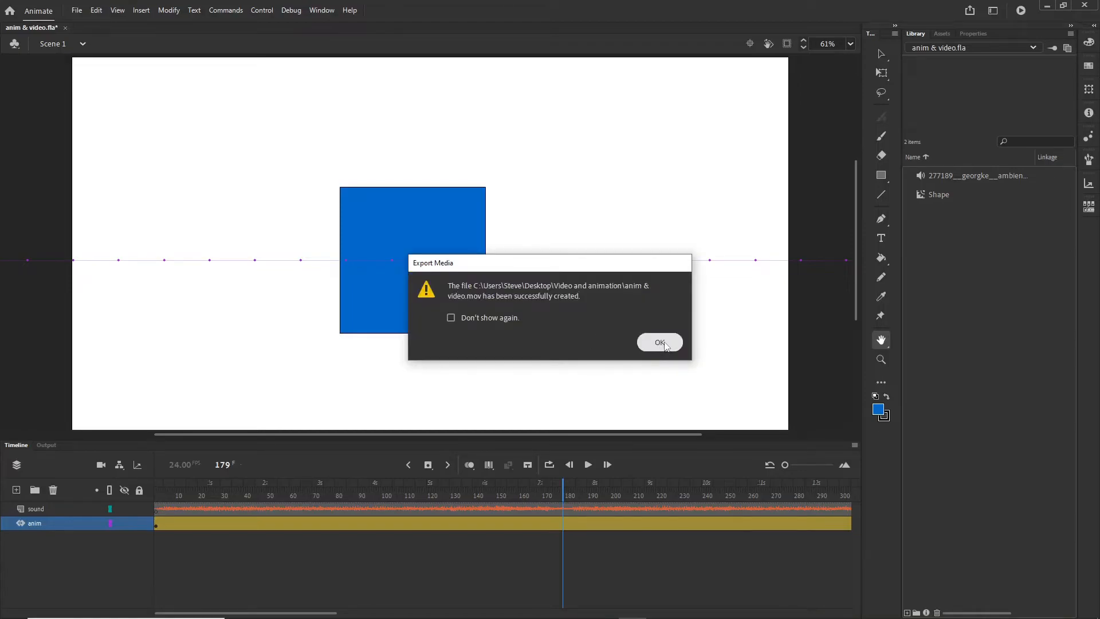
{"action": "left_click", "coordinate": [659, 342]}
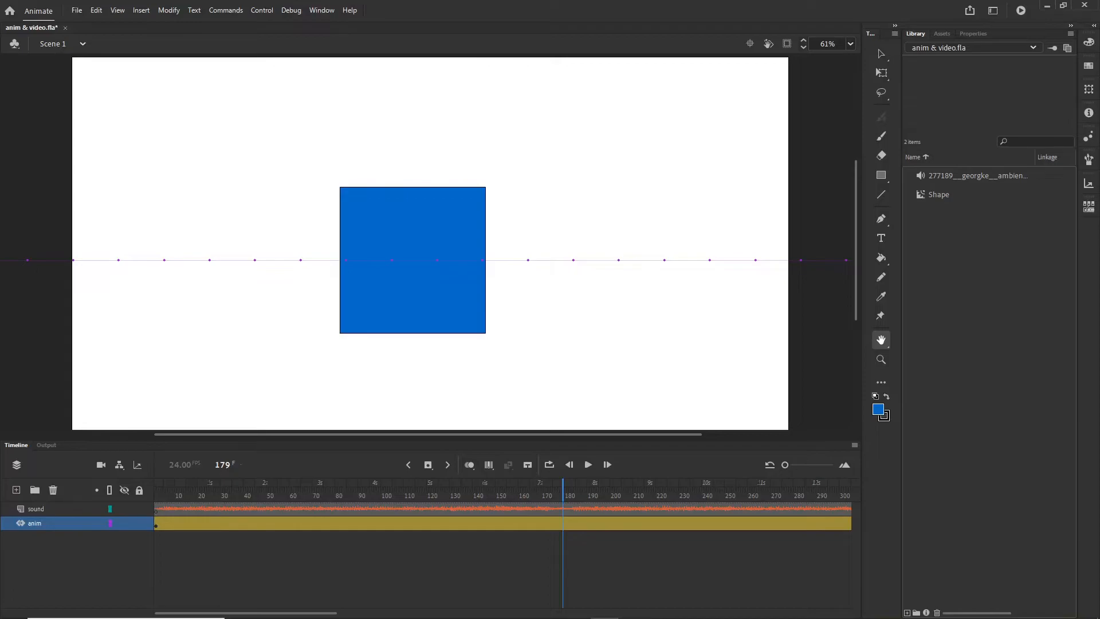
- Switch to Premiere Pro and create a new project named "Anim & Video" in the Video and animation folder
{"action": "left_click", "coordinate": [1043, 7]}
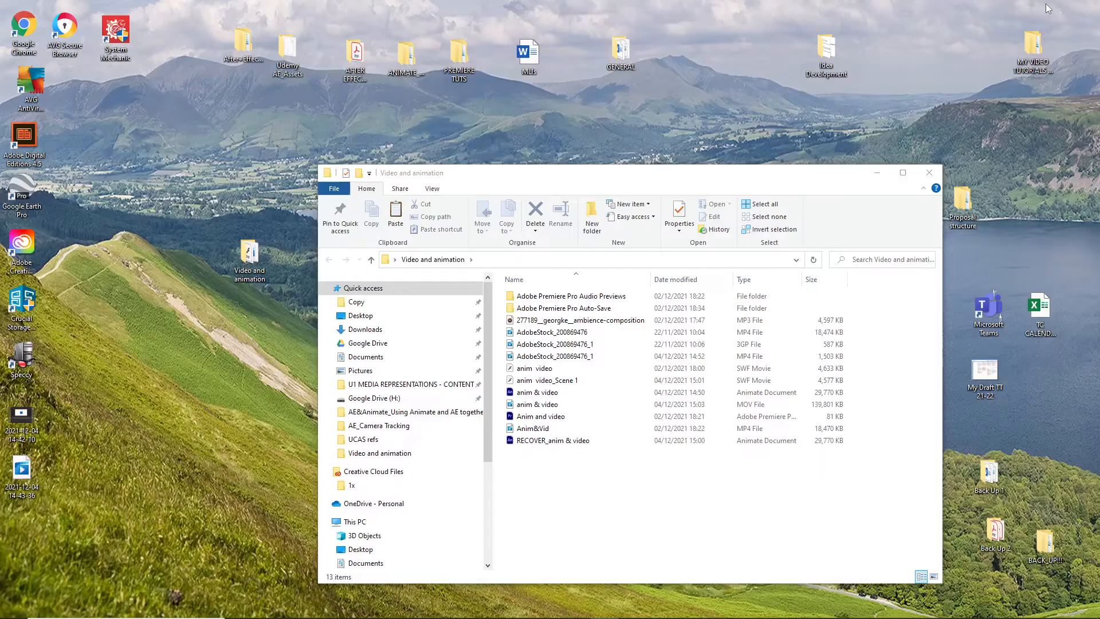
{"action": "left_click", "coordinate": [877, 173]}
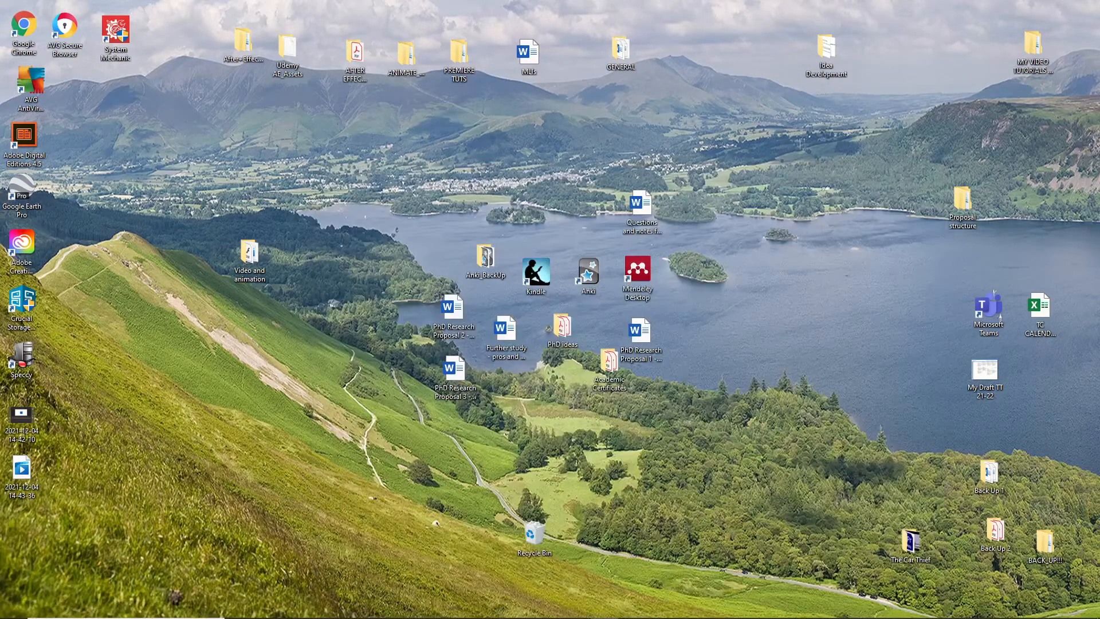
{"action": "left_click", "coordinate": [603, 618]}
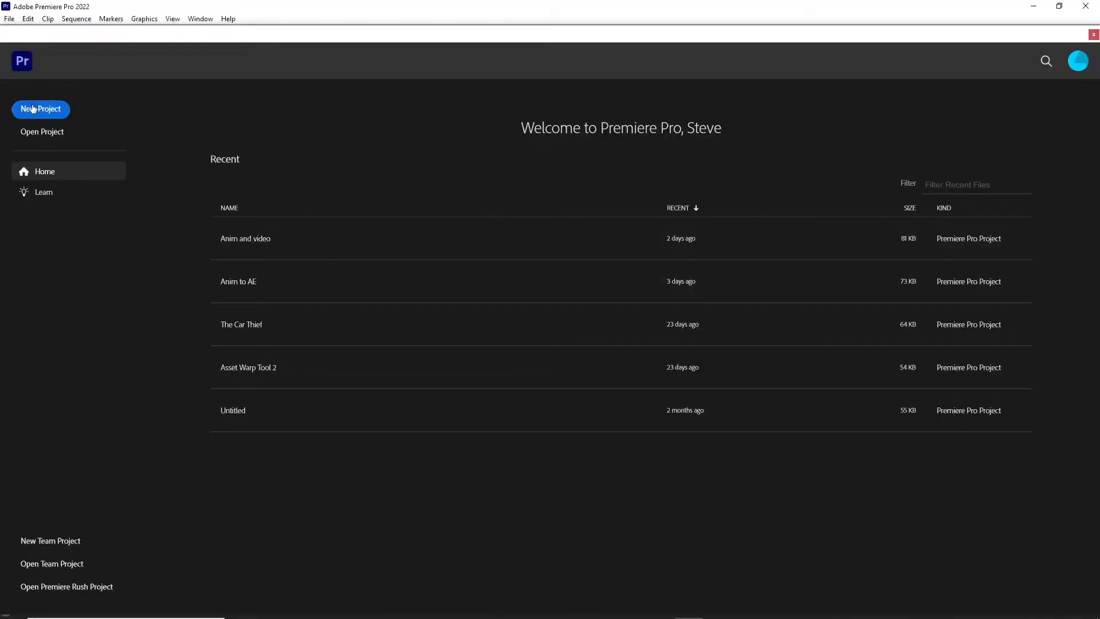
{"action": "left_click", "coordinate": [33, 109]}
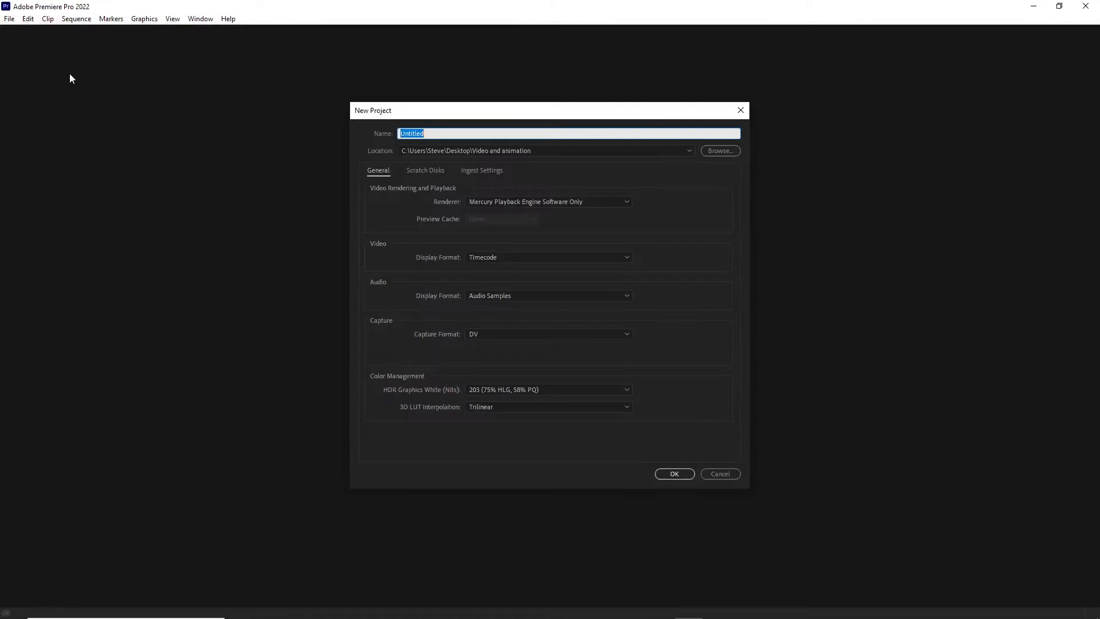
{"action": "type", "text": "Anim & Video"}
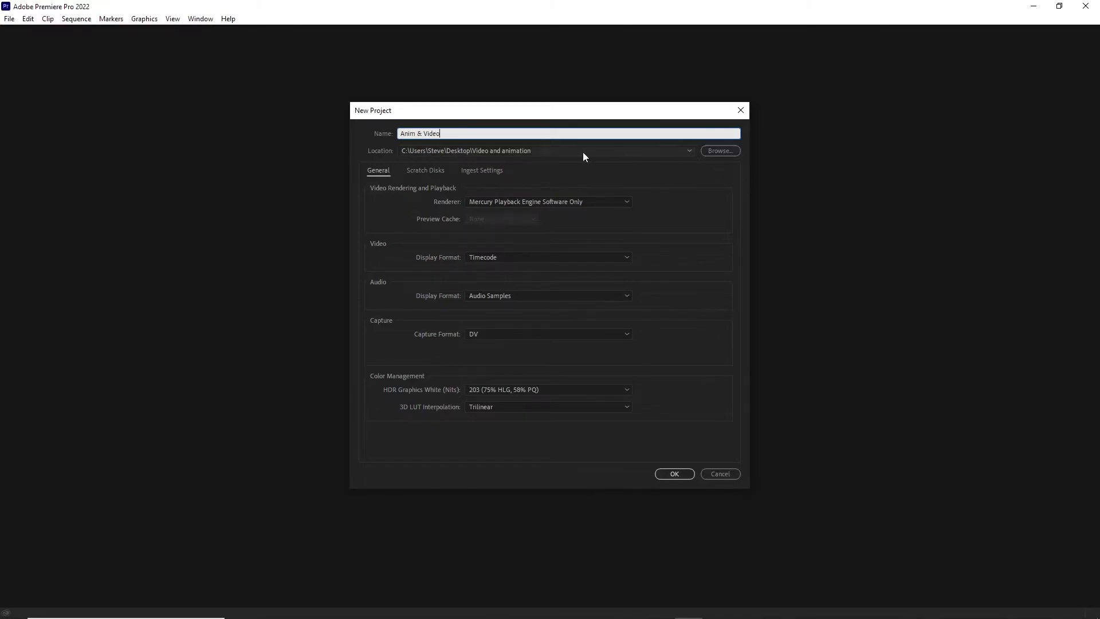
{"action": "left_click", "coordinate": [675, 474]}
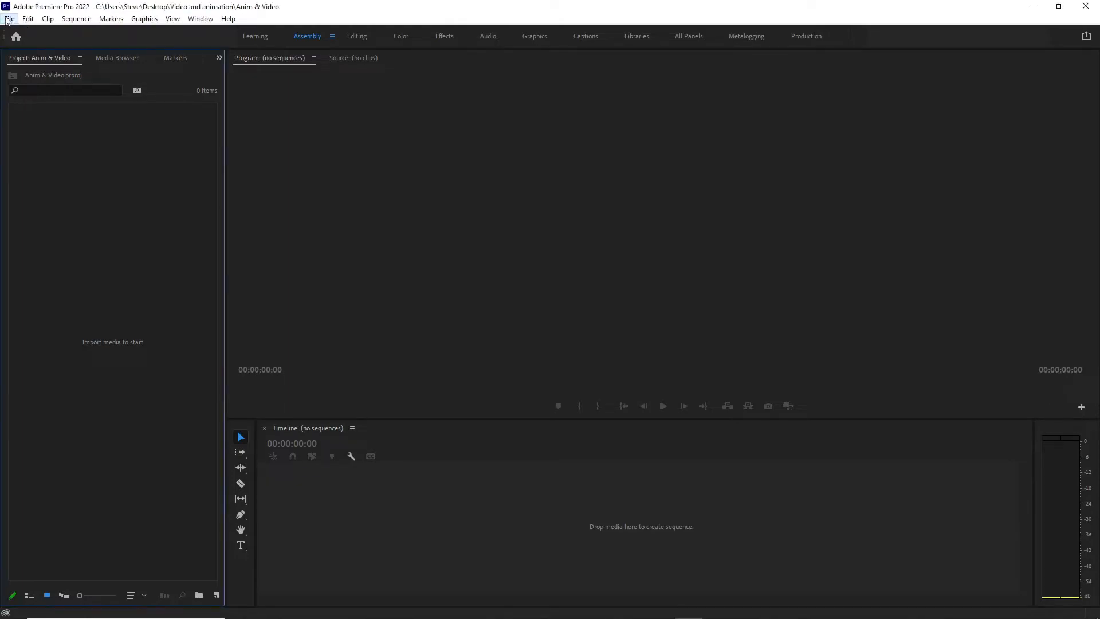
- Import the AdobeStock_200869476 MP4 clip and the ambience-composition MP3 into the project
{"action": "left_click", "coordinate": [8, 19]}
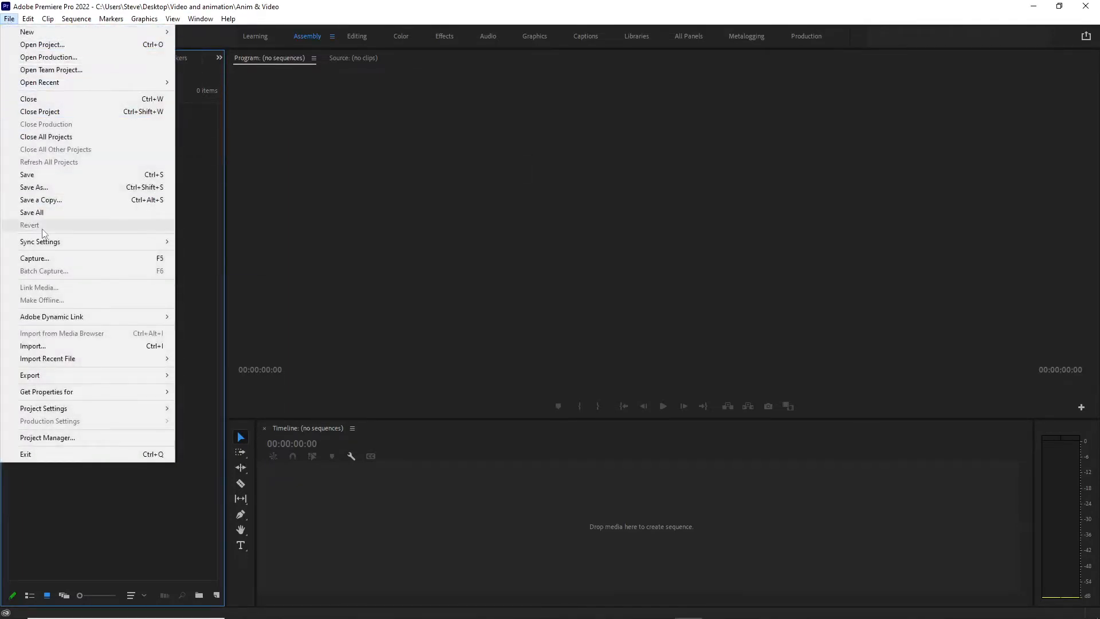
{"action": "left_click", "coordinate": [56, 347]}
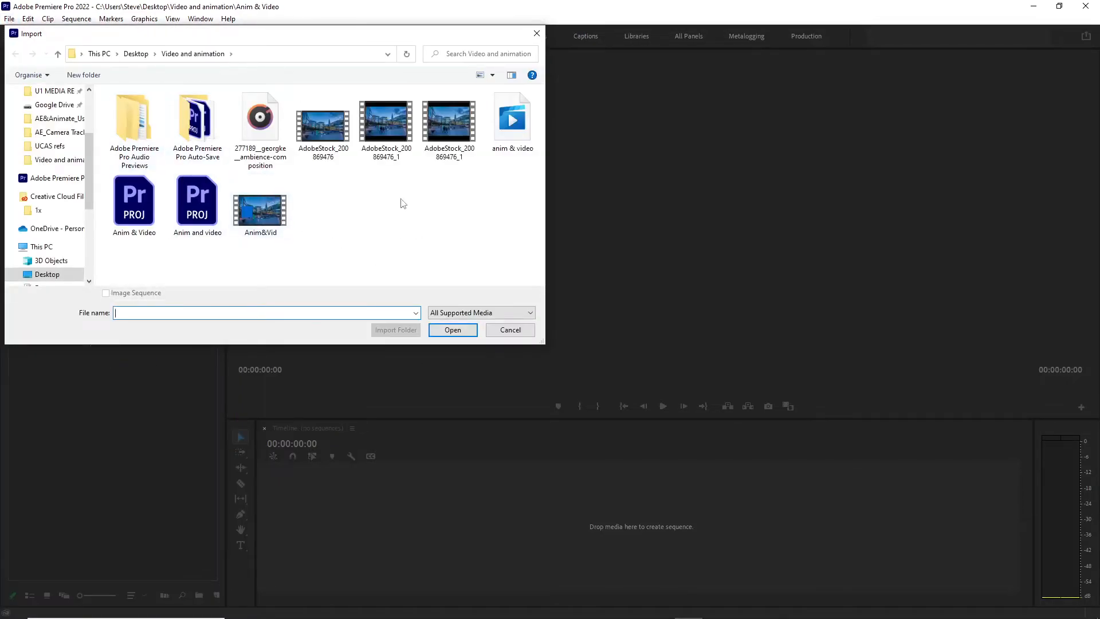
{"action": "double_click", "coordinate": [324, 129]}
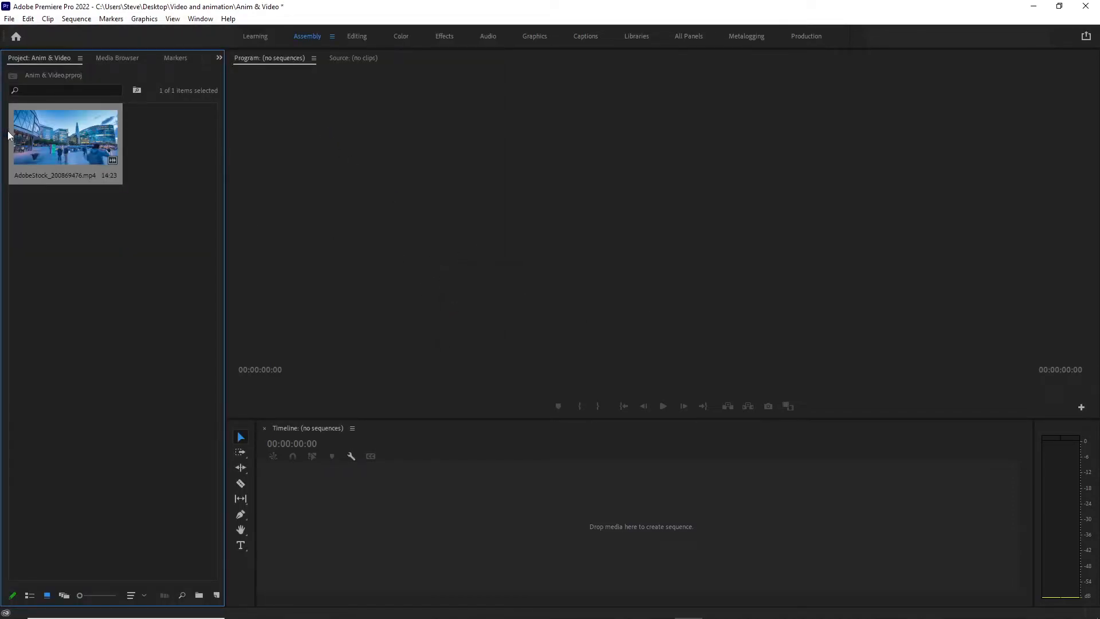
{"action": "left_click", "coordinate": [9, 19]}
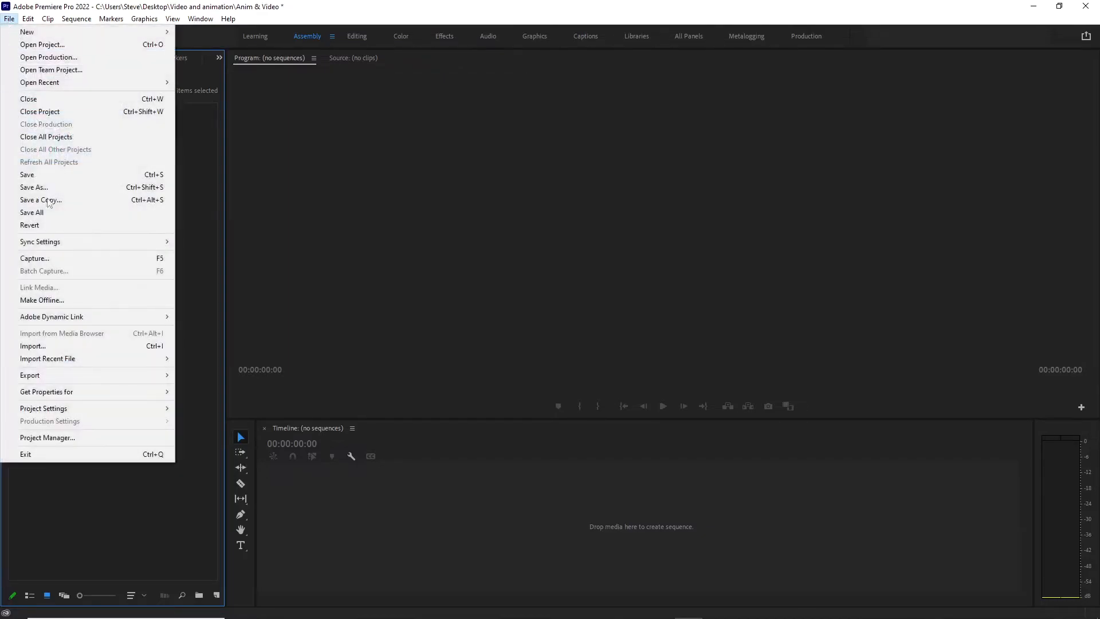
{"action": "left_click", "coordinate": [33, 345]}
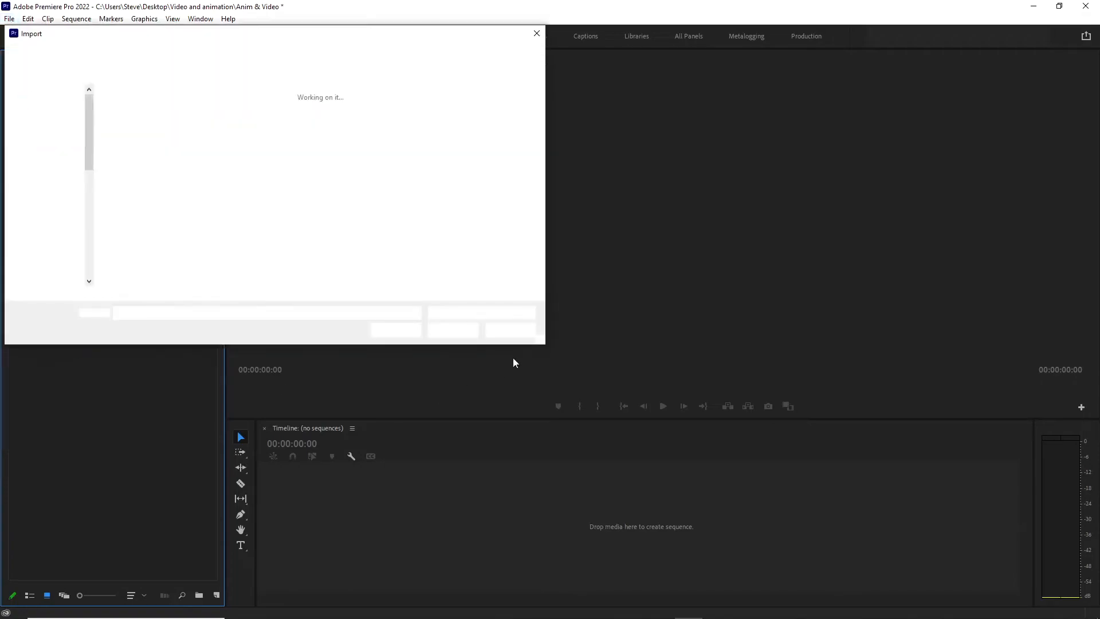
{"action": "left_click", "coordinate": [260, 133]}
{"action": "double_click", "coordinate": [260, 133]}
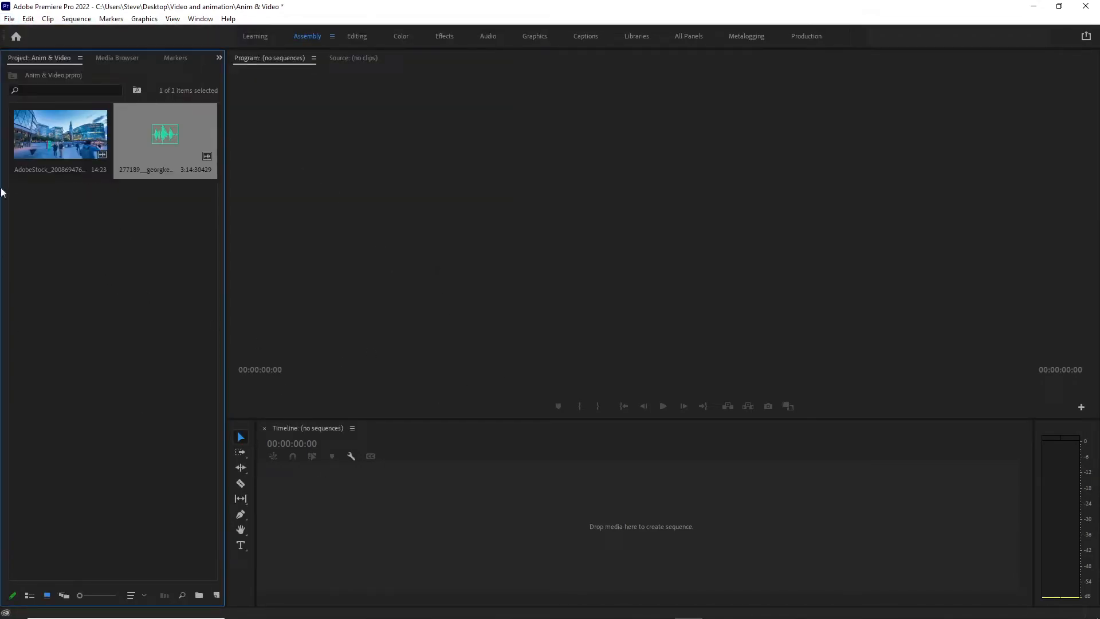
- Create a sequence from the AdobeStock clip and place the ambience audio on track A2 at the sequence start
{"action": "left_click_drag", "start_coordinate": [50, 142], "coordinate": [313, 518]}
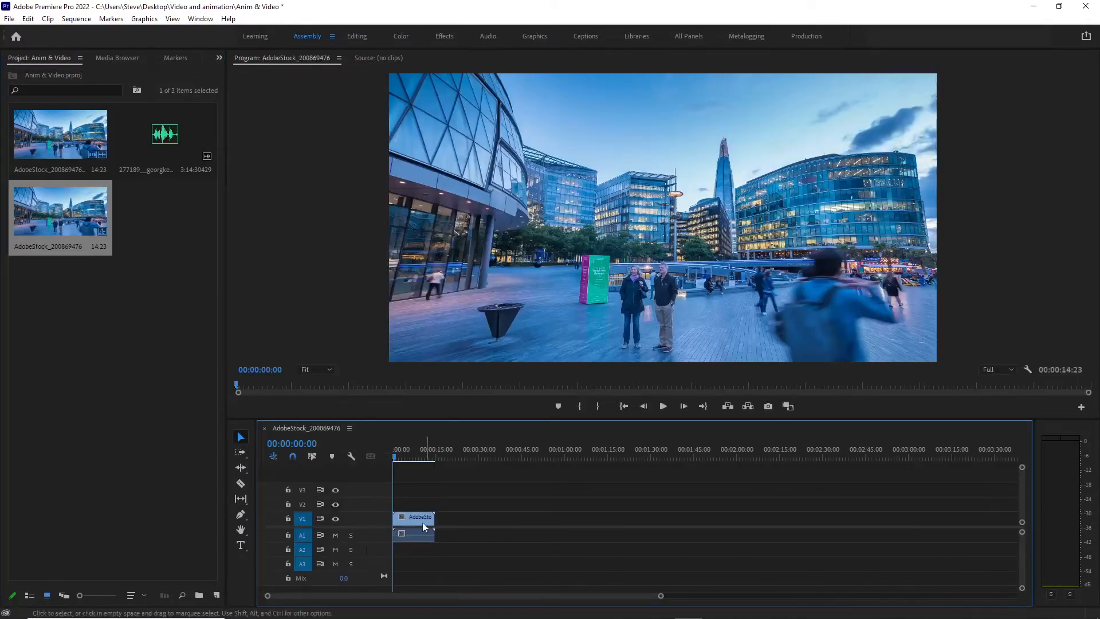
{"action": "left_click_drag", "start_coordinate": [164, 137], "coordinate": [394, 551]}
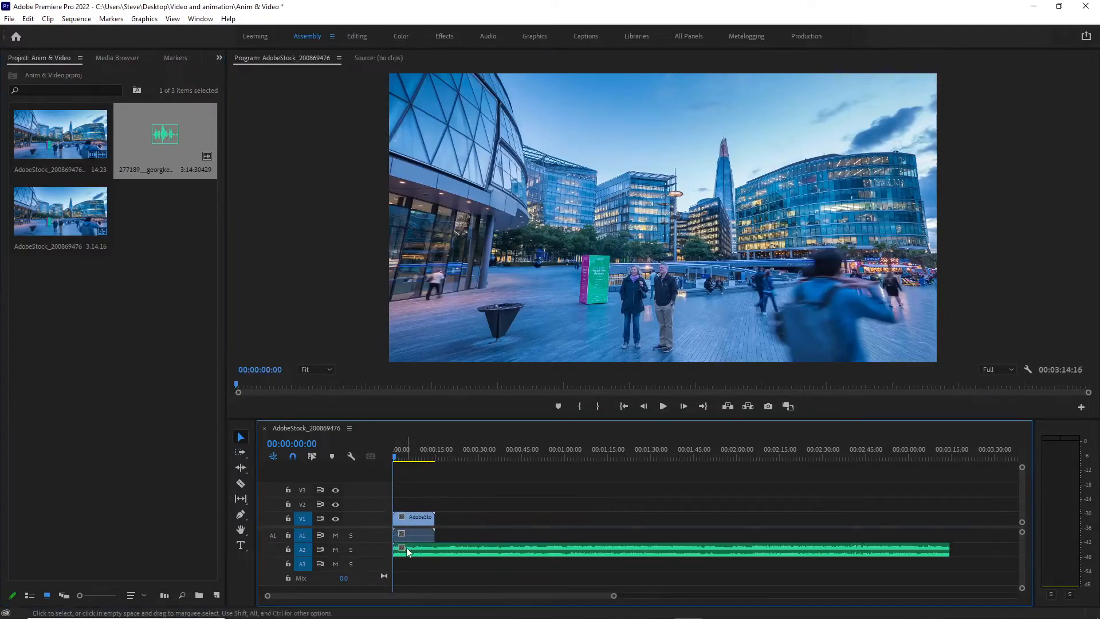
{"action": "key", "text": "alt+Tab"}
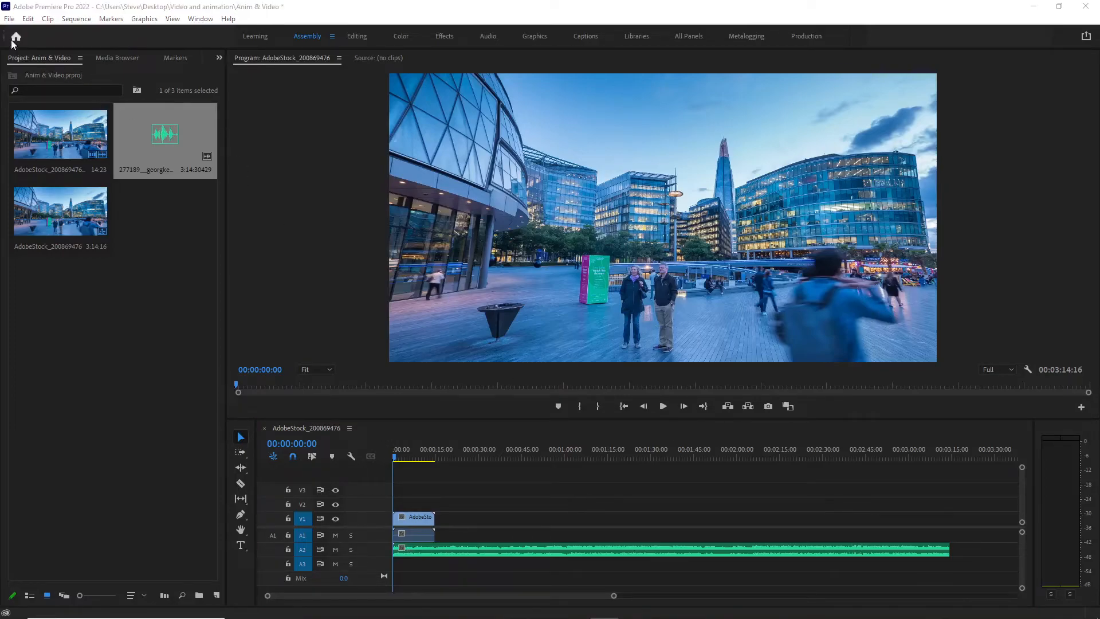
- Import anim & video.mov, place it on track V2 above the stock clip, and check the overlay at 00:00:02:00
{"action": "left_click", "coordinate": [9, 20]}
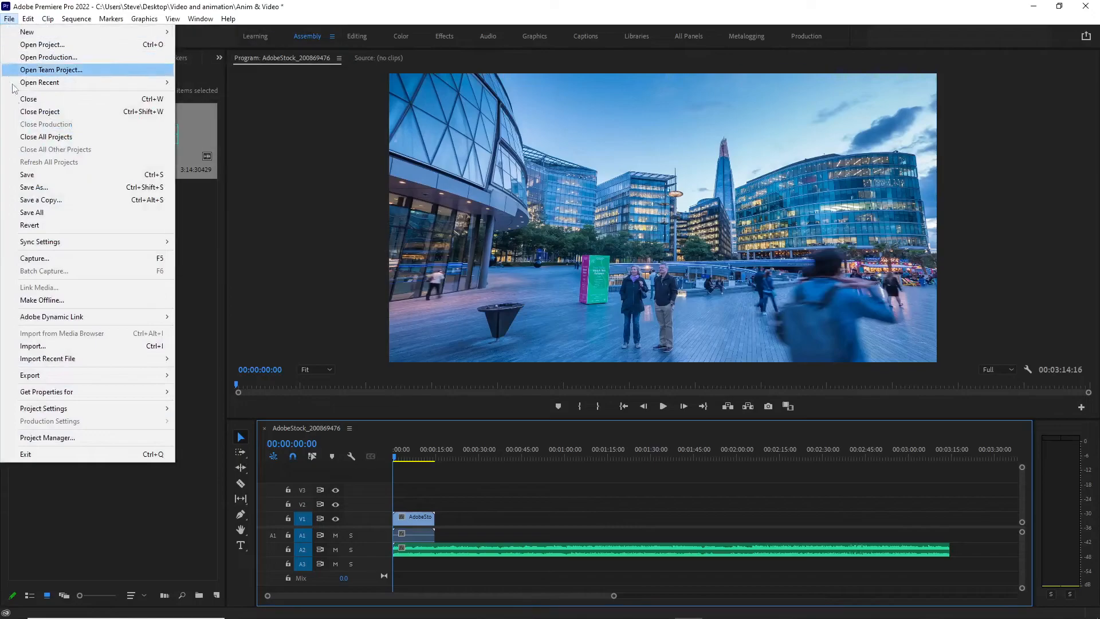
{"action": "left_click", "coordinate": [46, 347]}
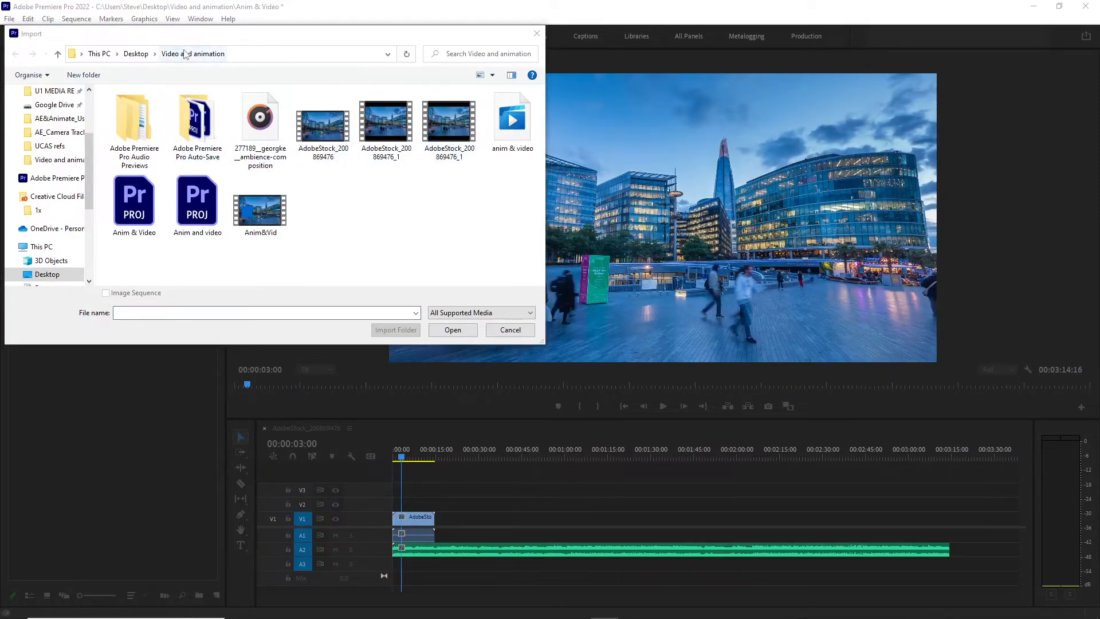
{"action": "left_click", "coordinate": [513, 125]}
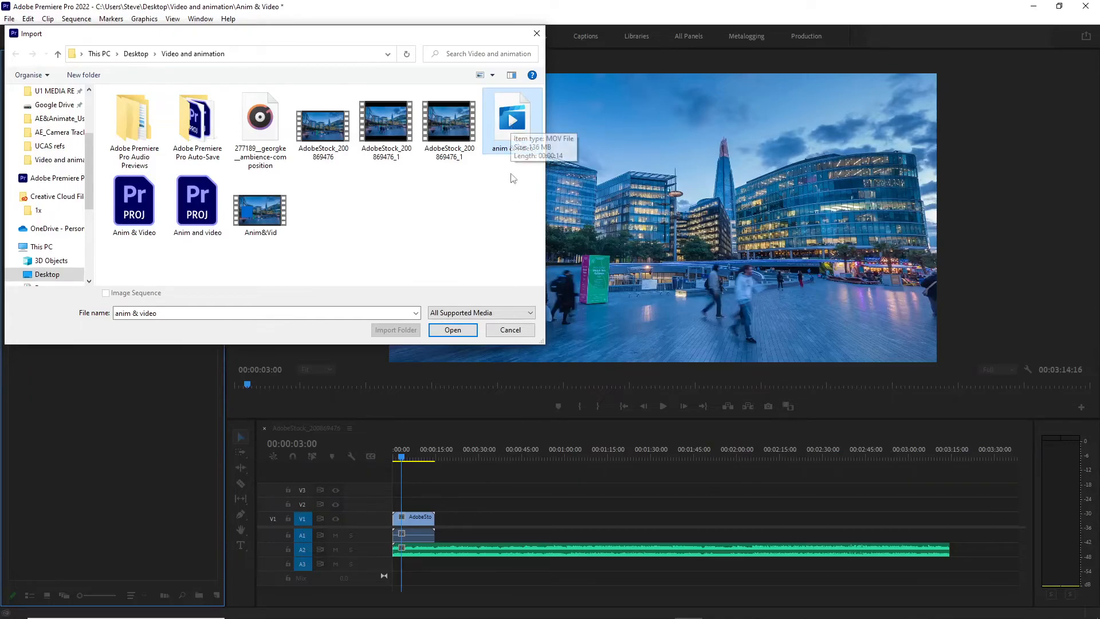
{"action": "double_click", "coordinate": [513, 121]}
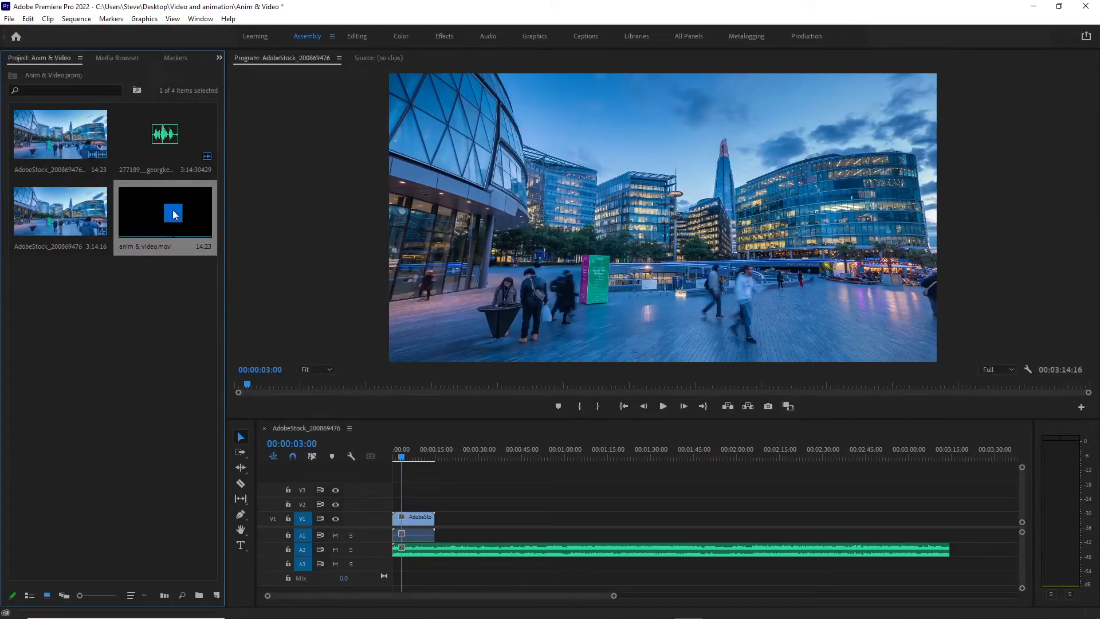
{"action": "left_click_drag", "start_coordinate": [135, 200], "coordinate": [399, 507]}
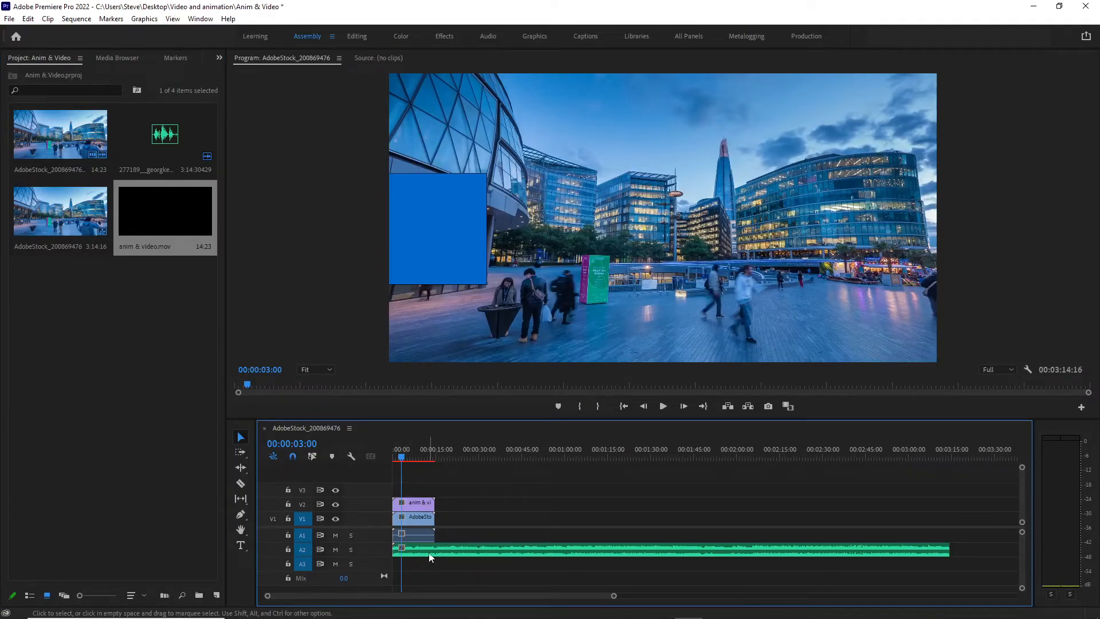
{"action": "mouse_move", "coordinate": [401, 470]}
{"action": "left_mouse_down"}
{"action": "mouse_move", "coordinate": [449, 462]}
{"action": "mouse_move", "coordinate": [398, 461]}
{"action": "left_mouse_up"}
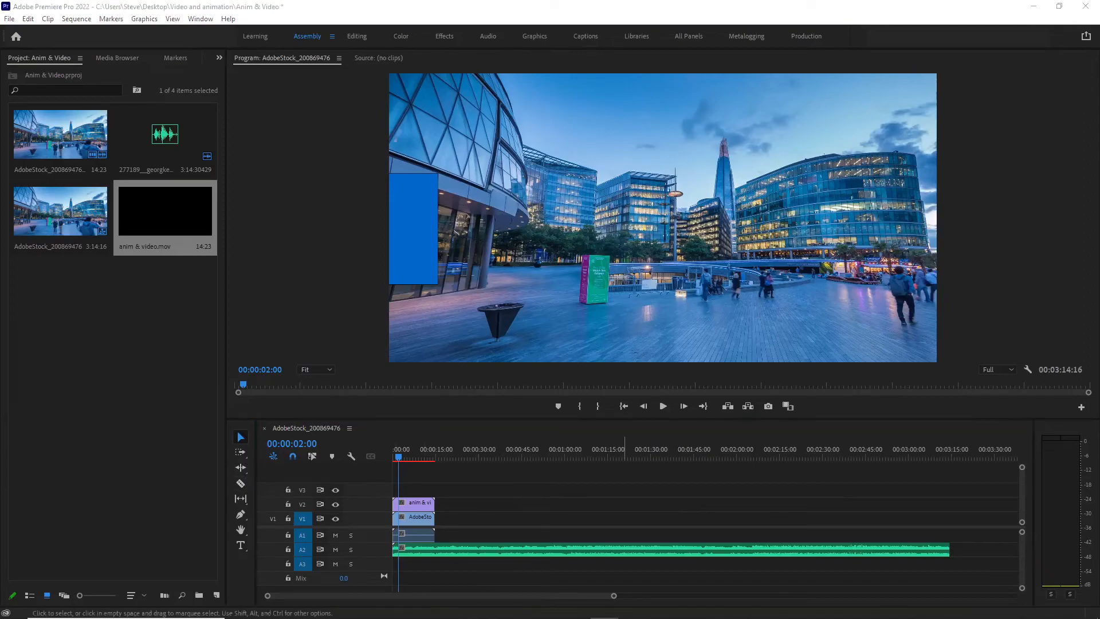
- Cut the ambience audio on track A2 where the video clips end and delete the excess part
{"action": "left_click", "coordinate": [241, 484]}
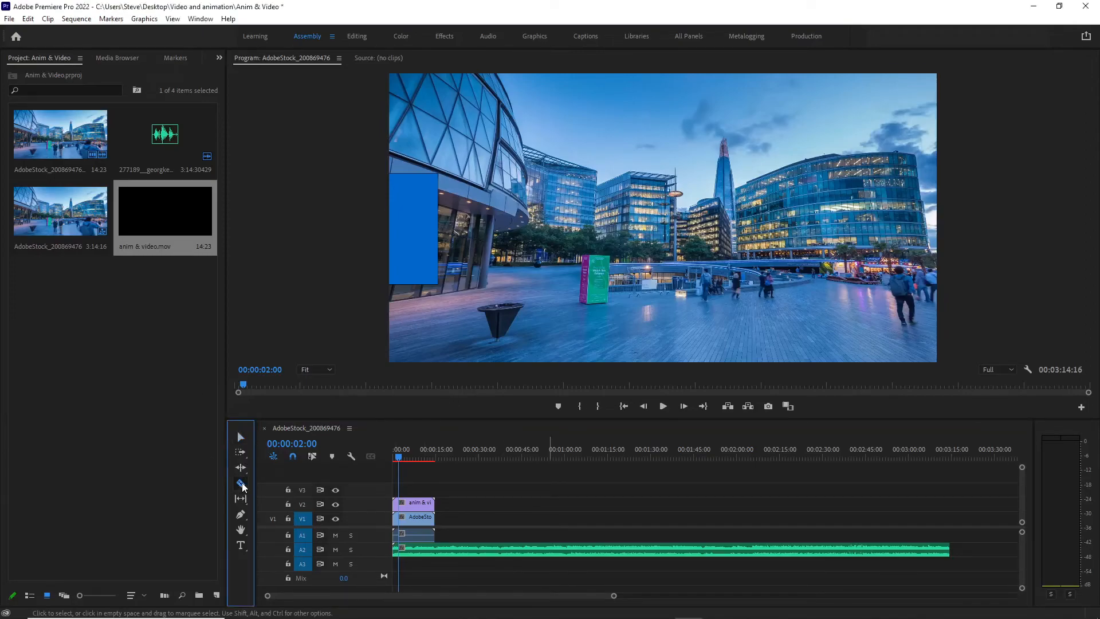
{"action": "left_click", "coordinate": [437, 549]}
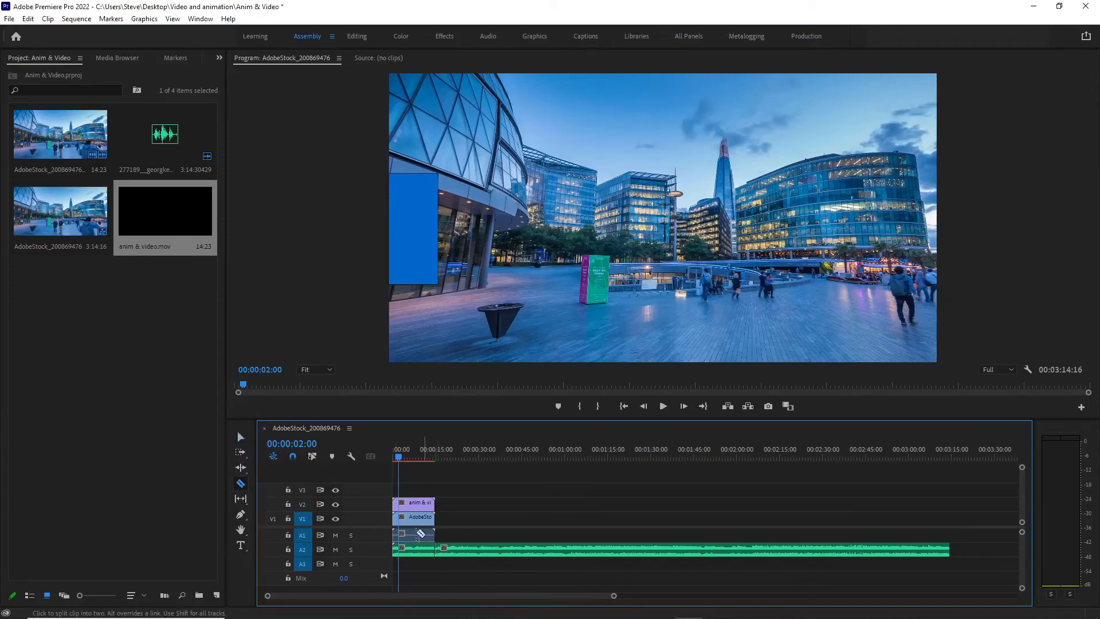
{"action": "left_click", "coordinate": [241, 437]}
{"action": "left_click", "coordinate": [482, 549]}
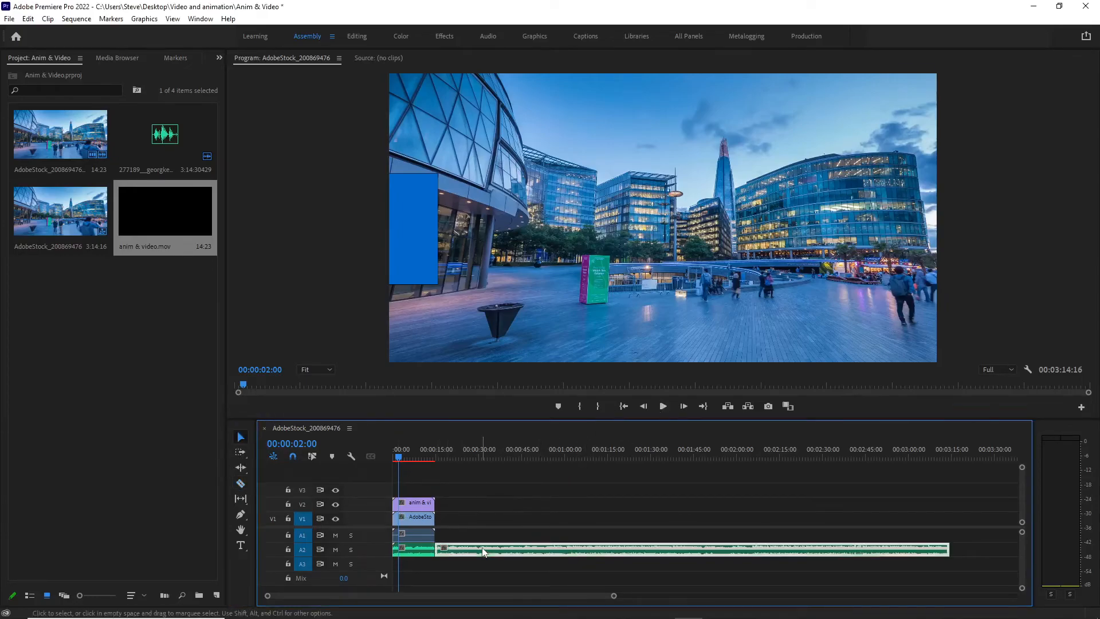
{"action": "key", "text": "Delete"}
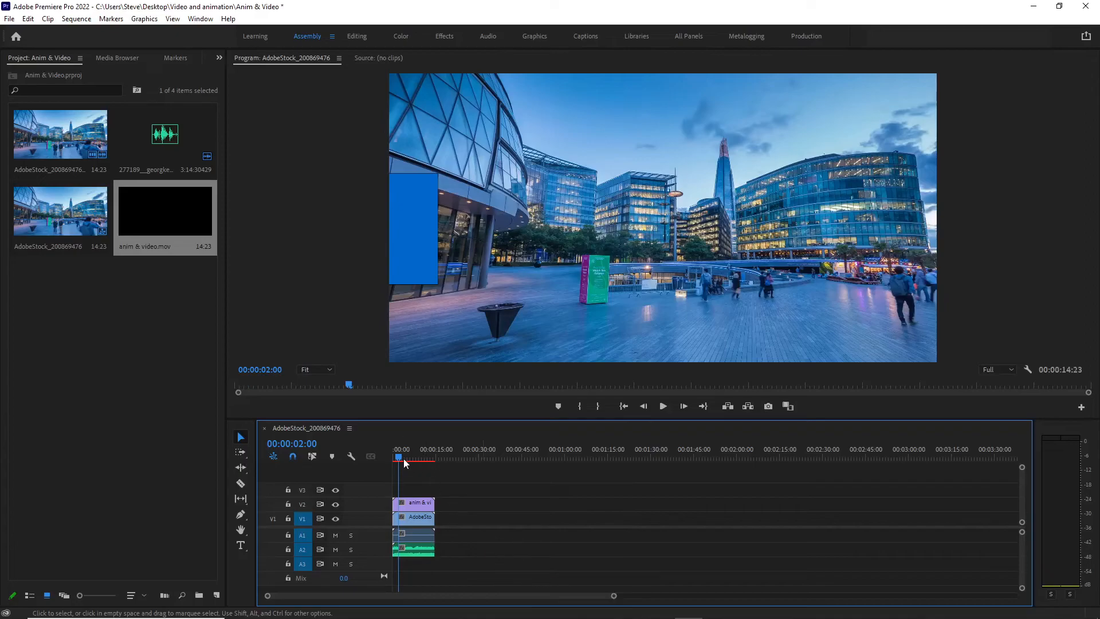
- Preview the composite by moving the playhead to 00:00:10:10, and open the media export settings for the sequence
{"action": "left_click_drag", "start_coordinate": [399, 458], "coordinate": [423, 460]}
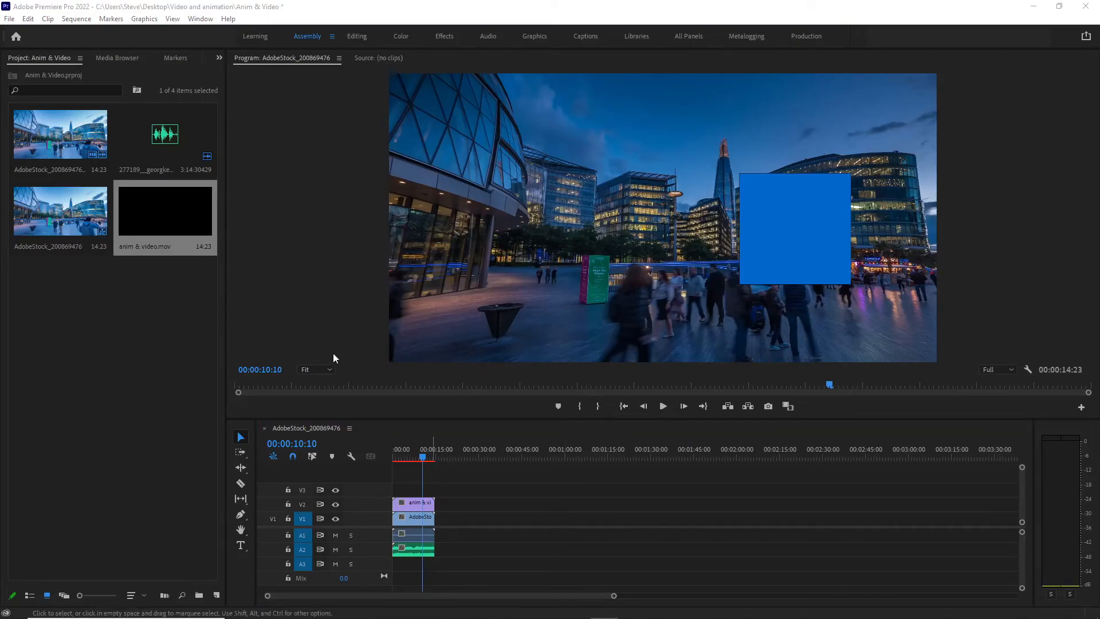
{"action": "left_click", "coordinate": [9, 19]}
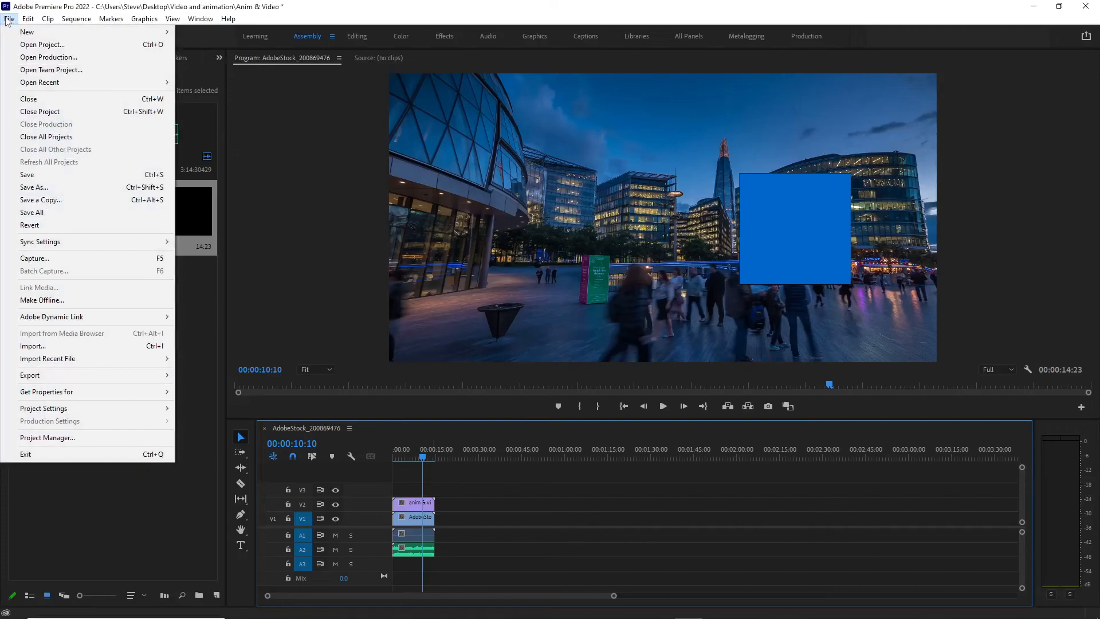
{"action": "mouse_move", "coordinate": [57, 375]}
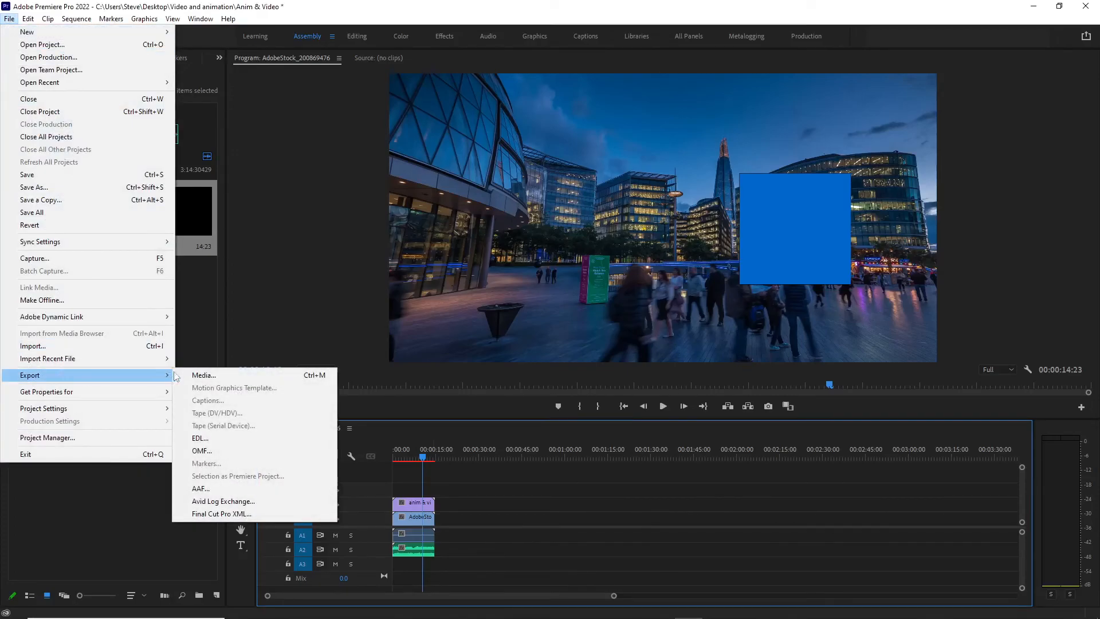
{"action": "left_click", "coordinate": [194, 375]}
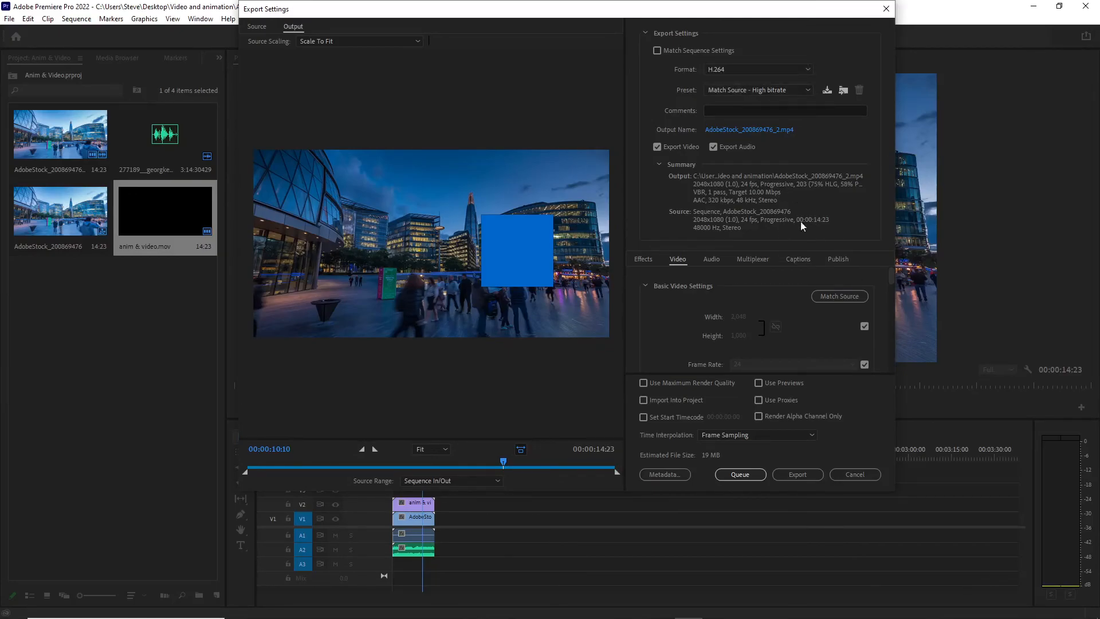
- Name the output file Anim&VideoFinal in the Video and animation folder and export the sequence as an H.264 MP4
{"action": "left_click", "coordinate": [744, 129]}
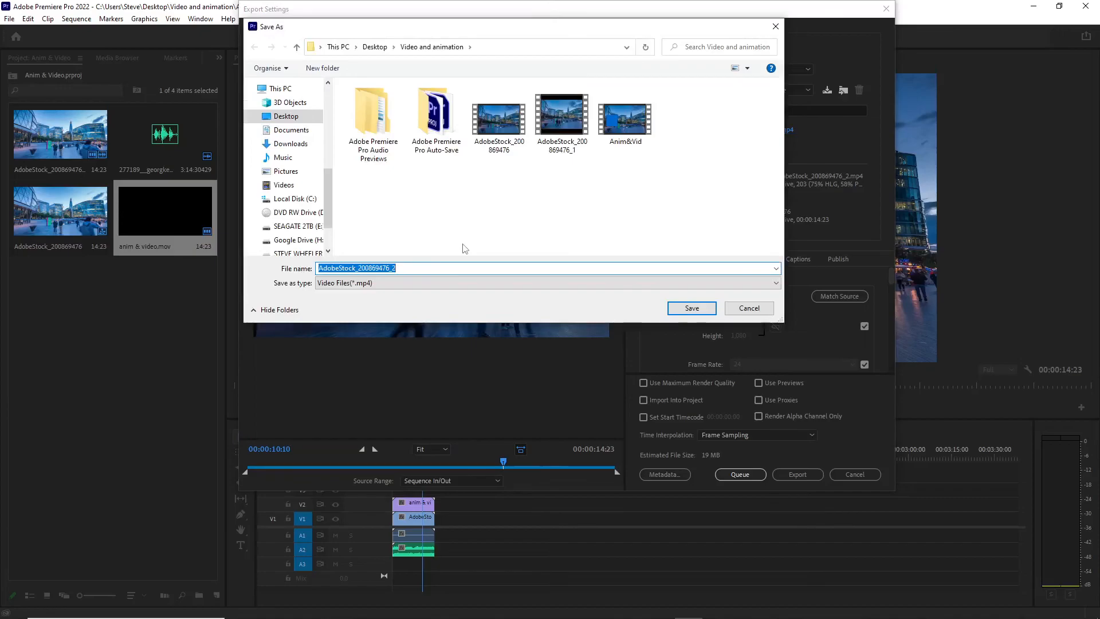
{"action": "type", "text": "Anim"}
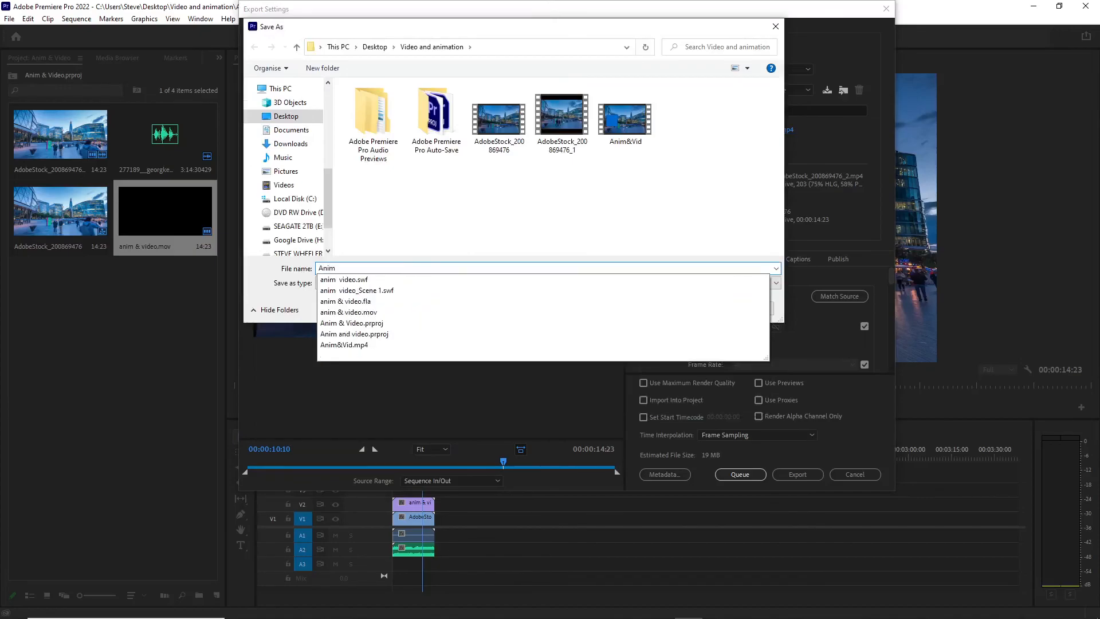
{"action": "type", "text": "&Video"}
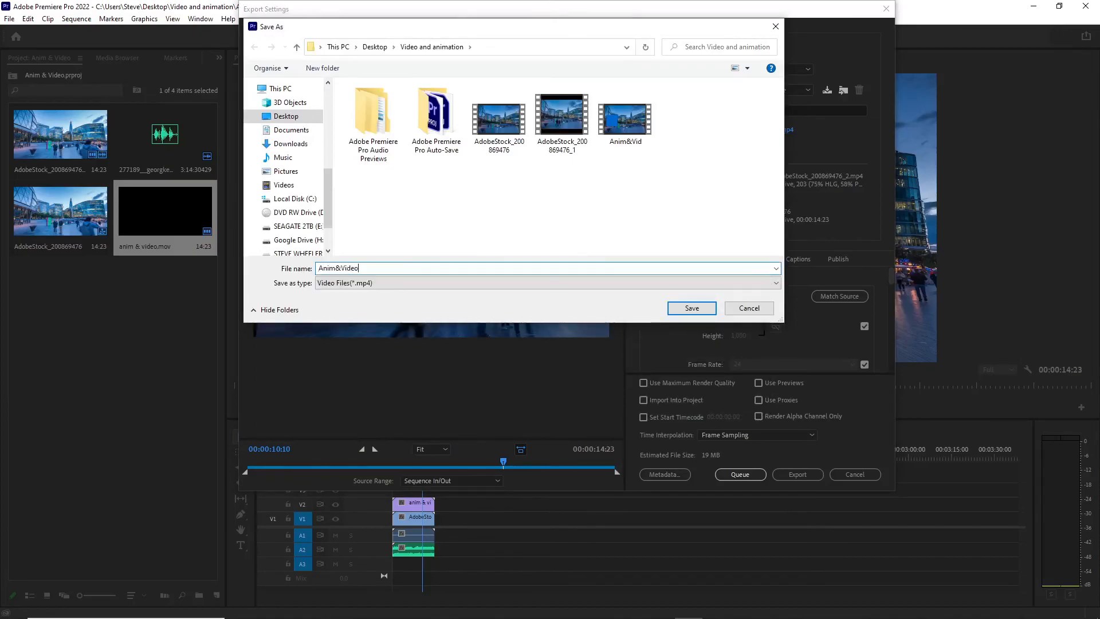
{"action": "type", "text": "Final"}
{"action": "left_click", "coordinate": [689, 308]}
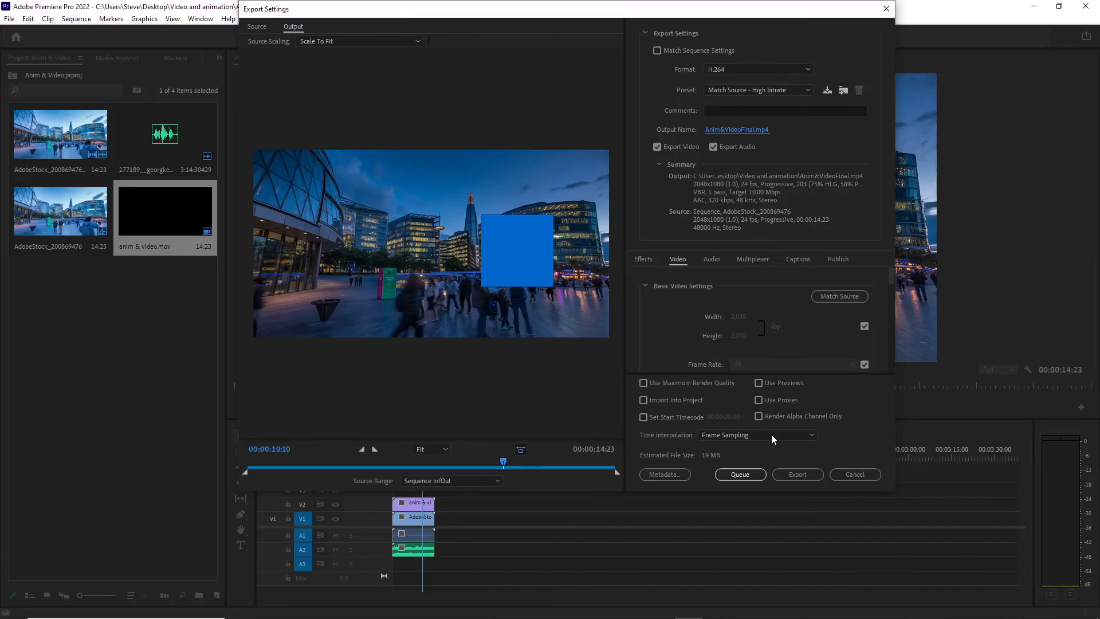
{"action": "left_click", "coordinate": [805, 473]}
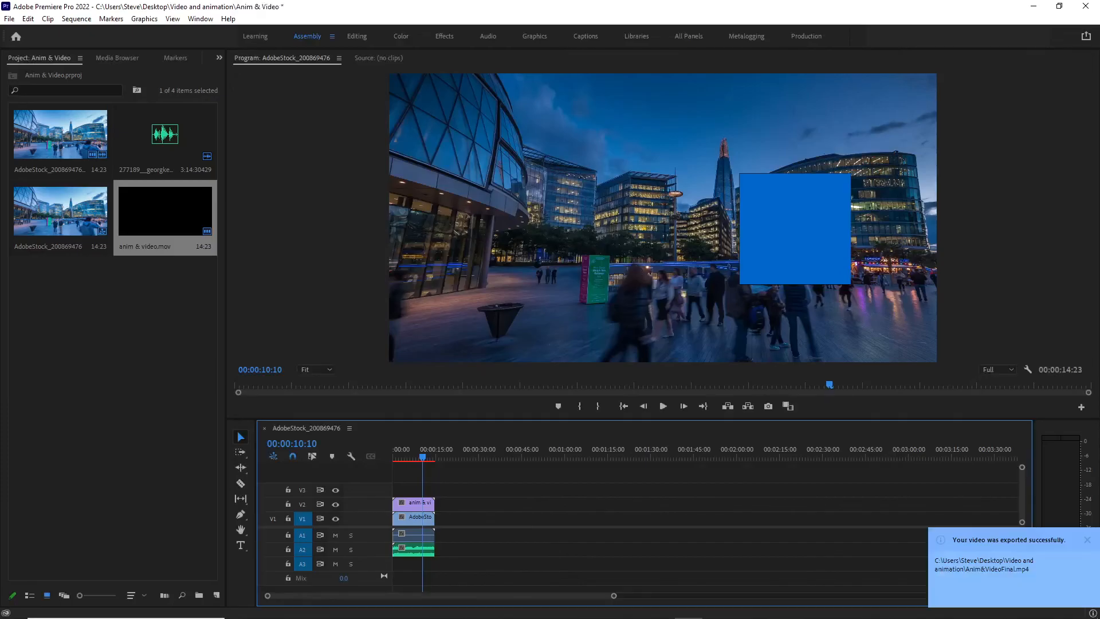
- Switch to the Video and animation folder in File Explorer and open the exported Anim&VideoFinal MP4 for playback
{"action": "key", "text": "alt+Tab"}
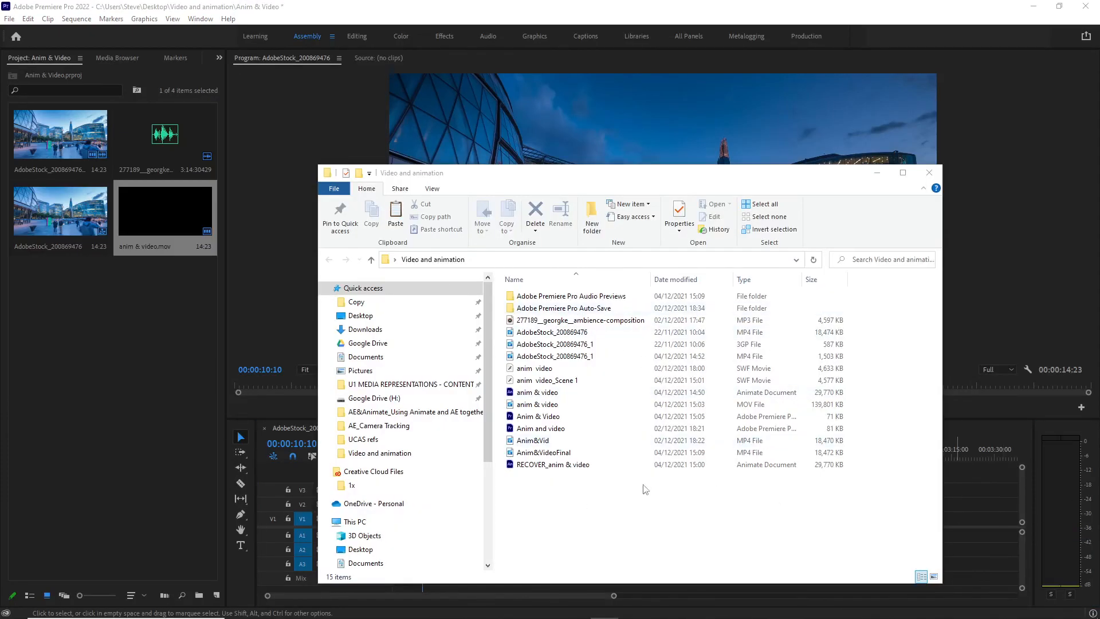
{"action": "left_click", "coordinate": [633, 536]}
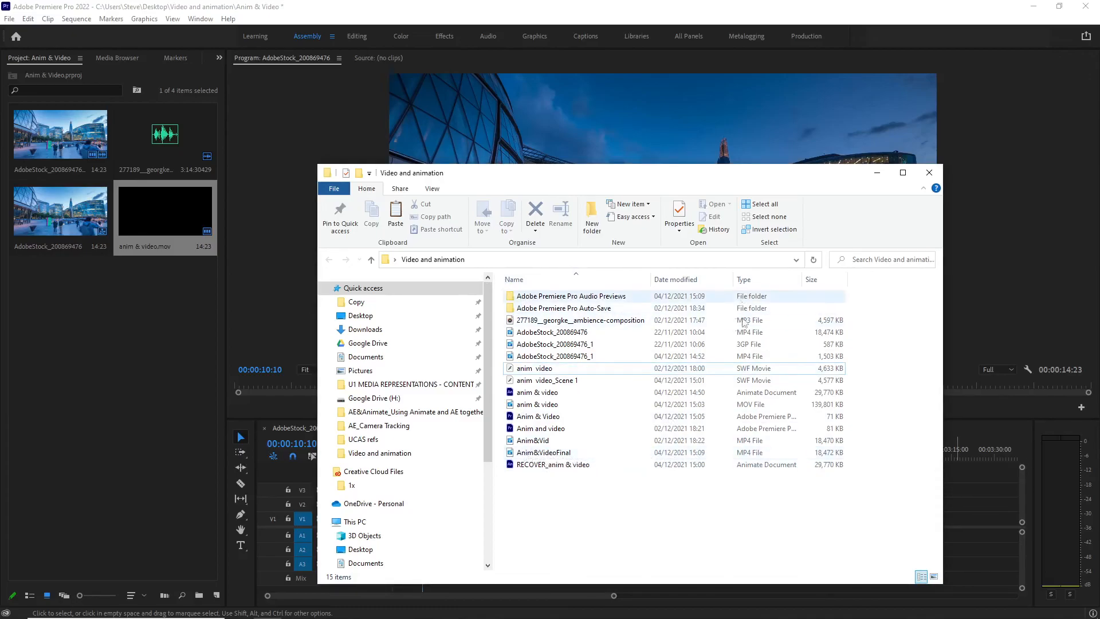
{"action": "double_click", "coordinate": [525, 456]}
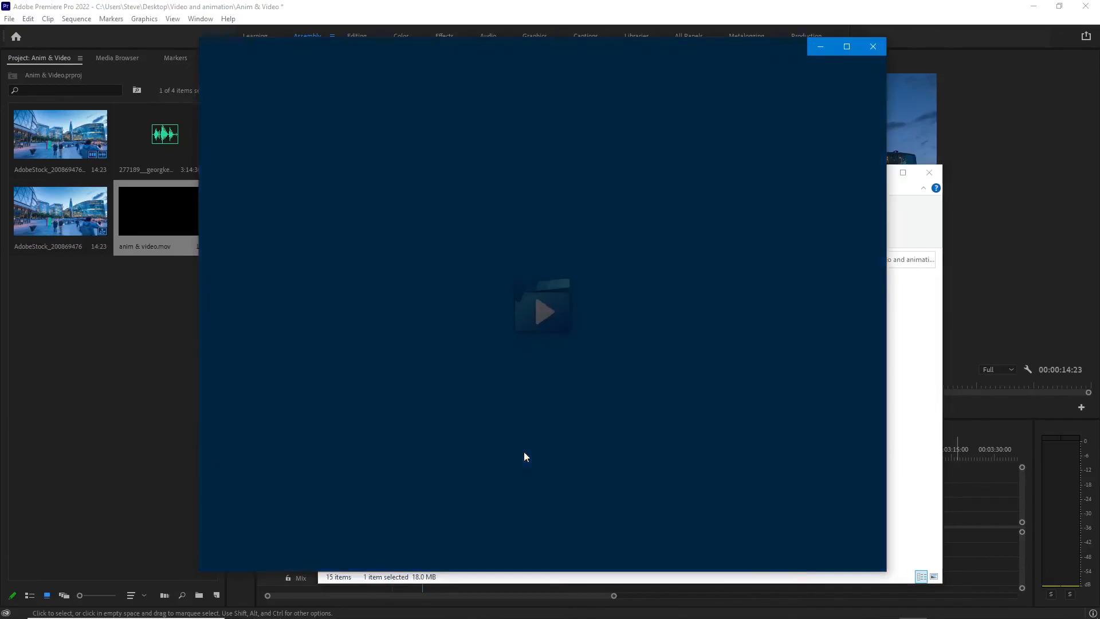